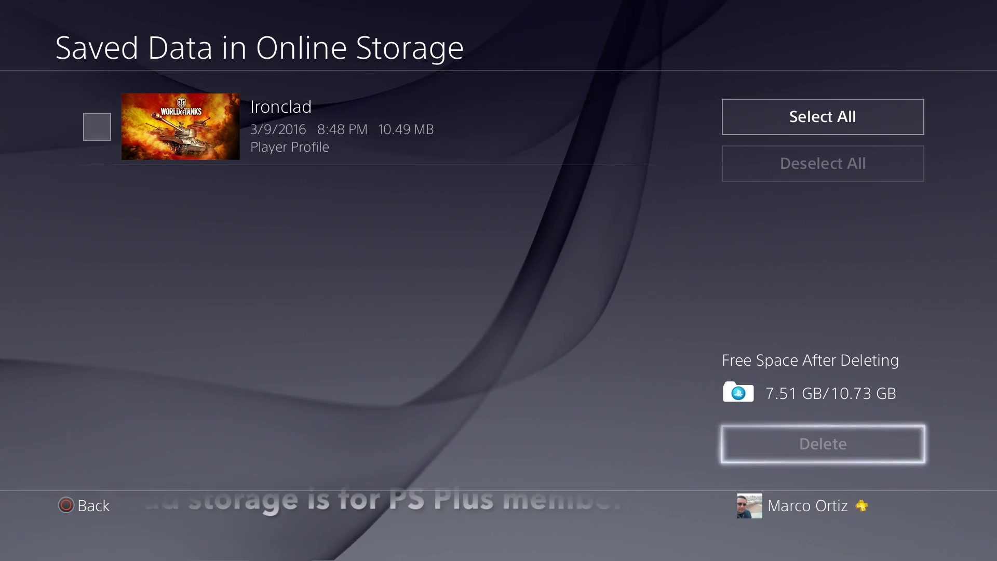
Step: Review the Ironclad save's actions, then go back and show World of Tanks' Download/Delete options
key(Up)
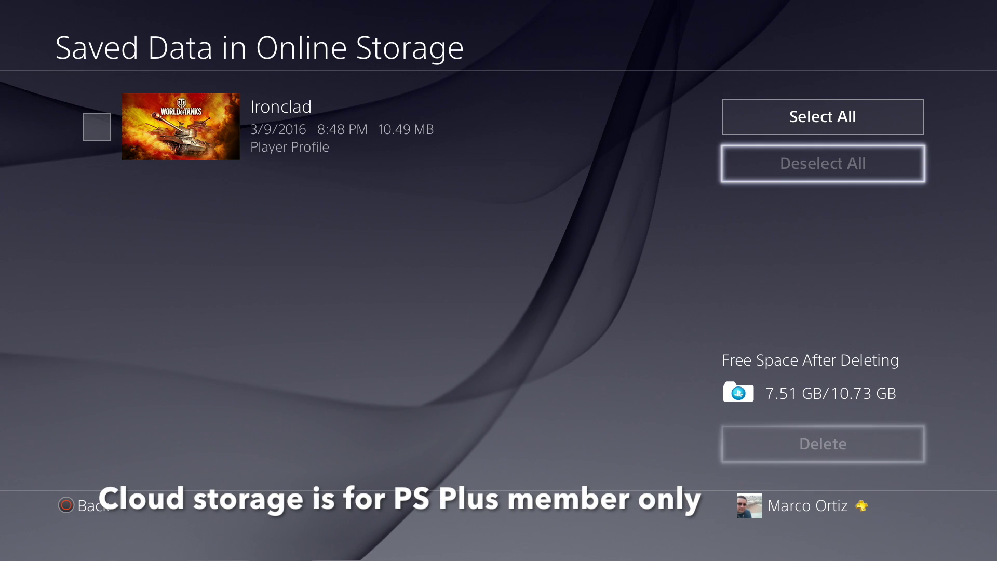
key(Down)
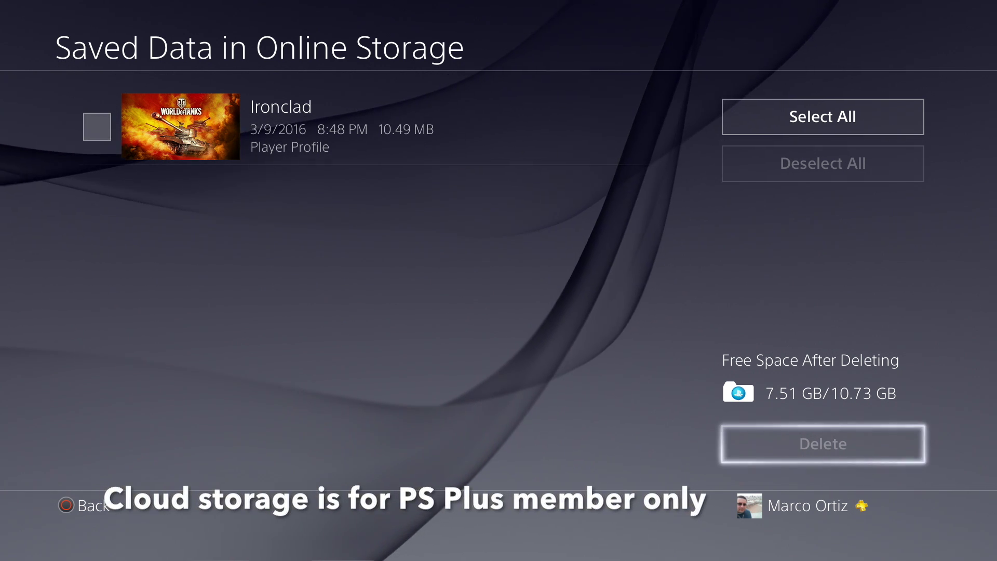
key(Up)
key(Down)
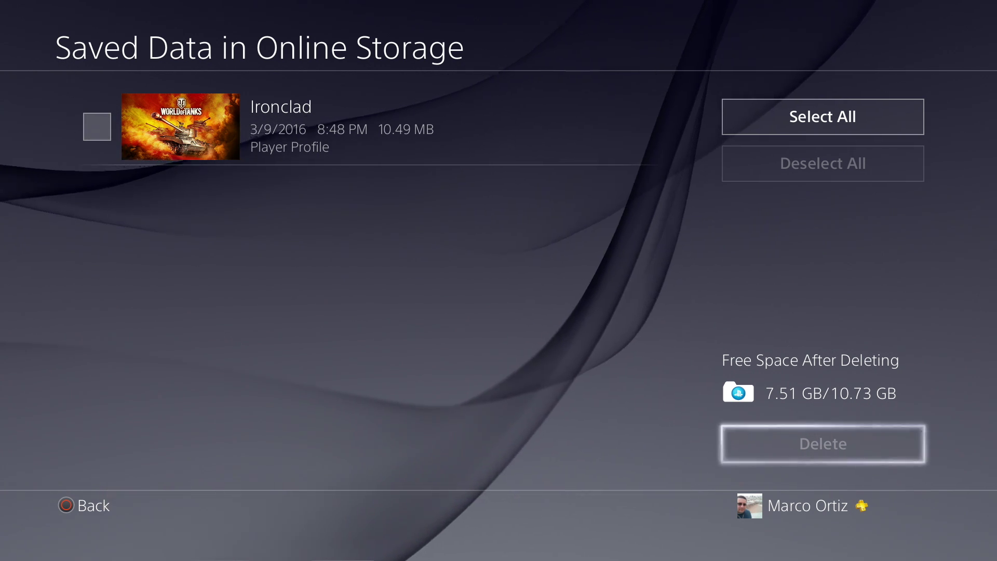
key(Up)
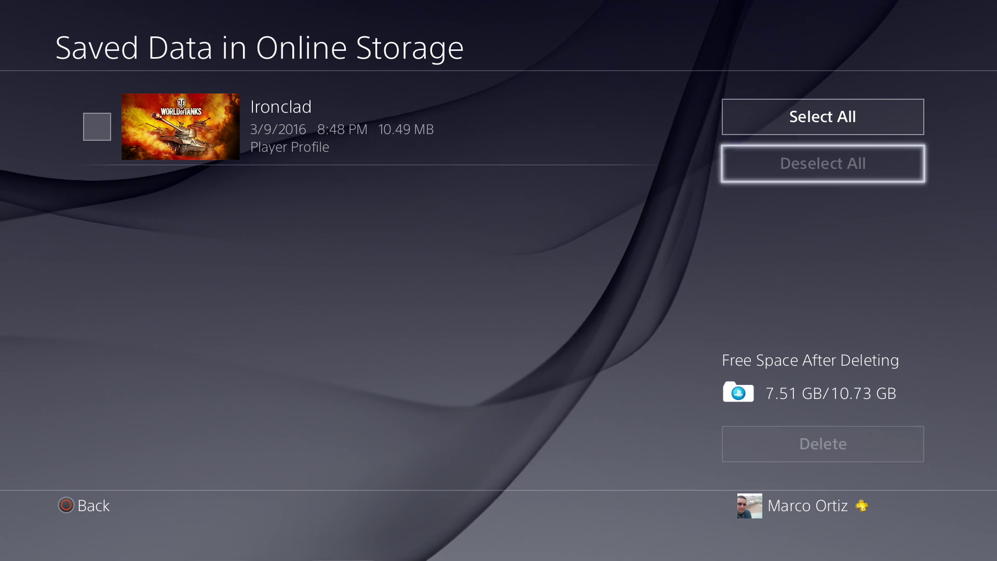
key(Down)
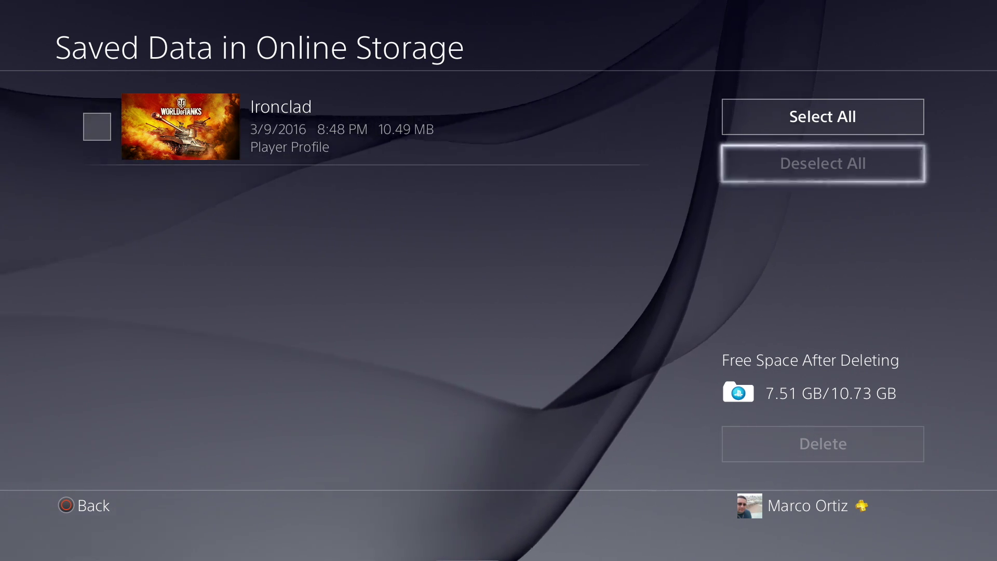
key(Escape)
key(Menu)
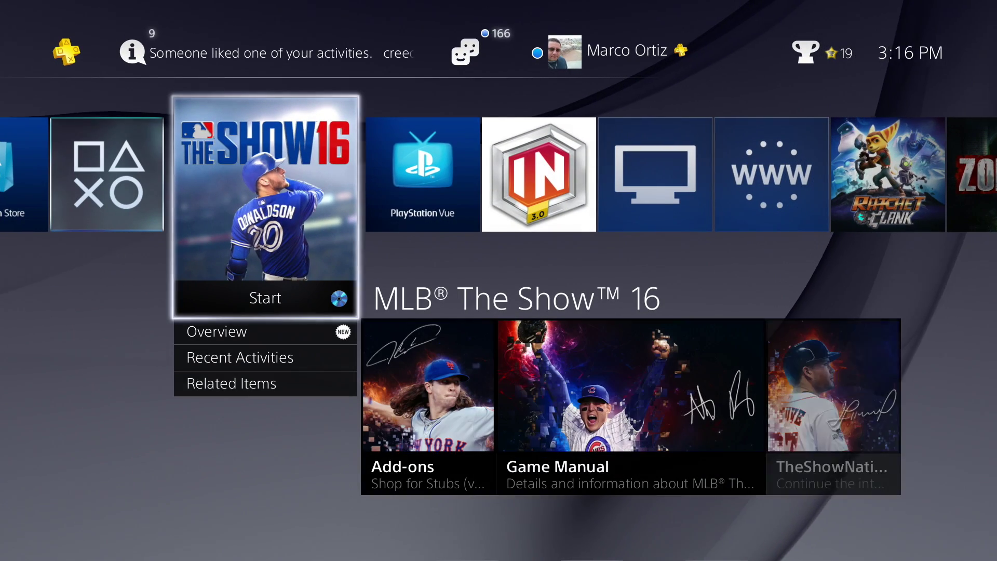
Step: Open PlayStation Plus from the function area and browse its featured offers and deals
key(Up)
key(Left)
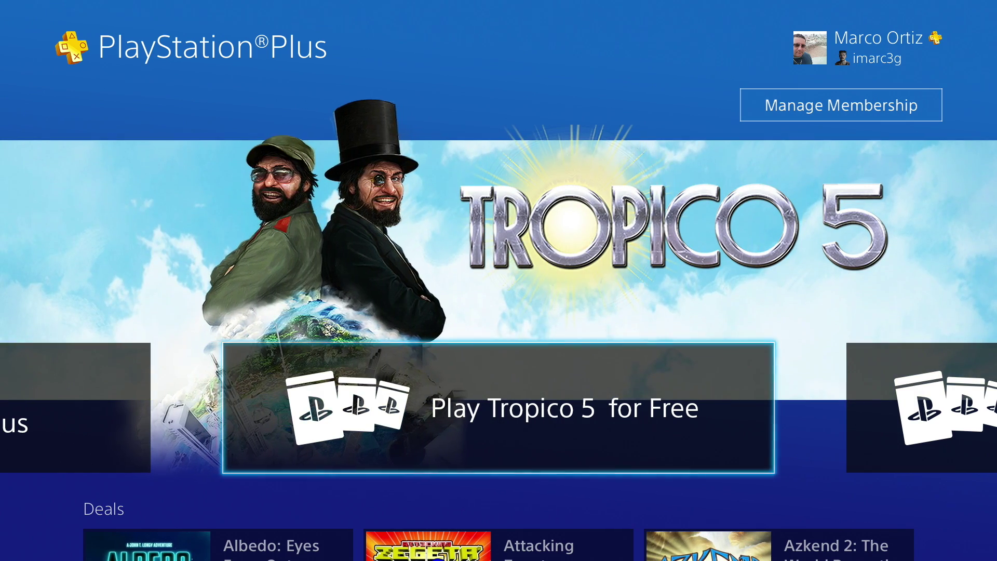
key(Down)
key(Up)
key(Up)
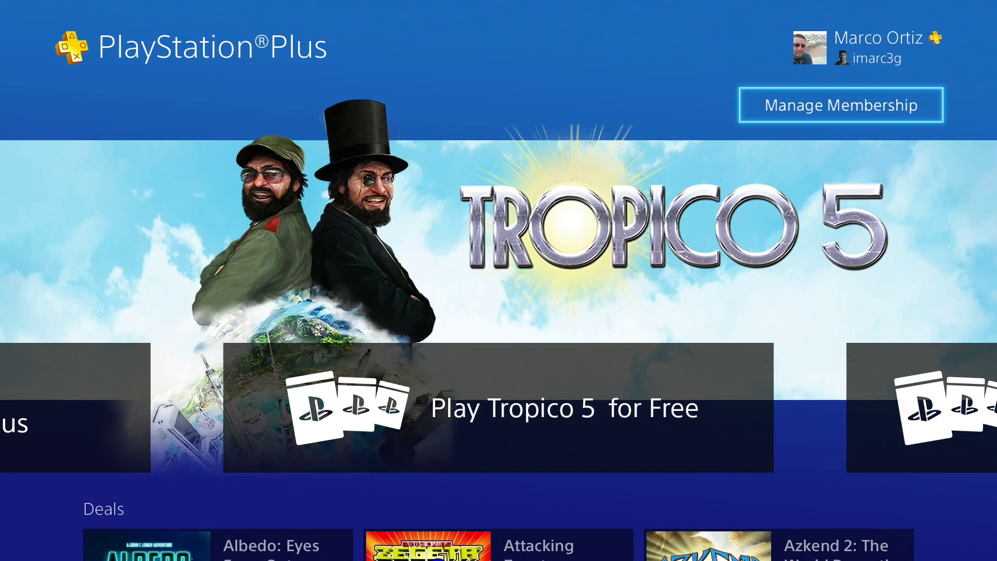
key(Down)
key(Right)
key(Right)
key(Right)
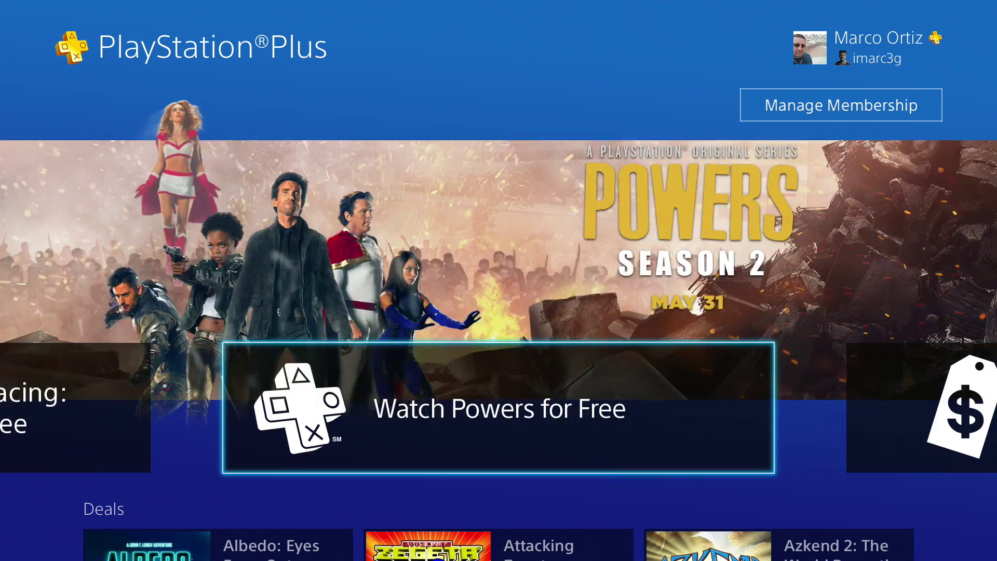
key(Right)
key(Right)
key(Right)
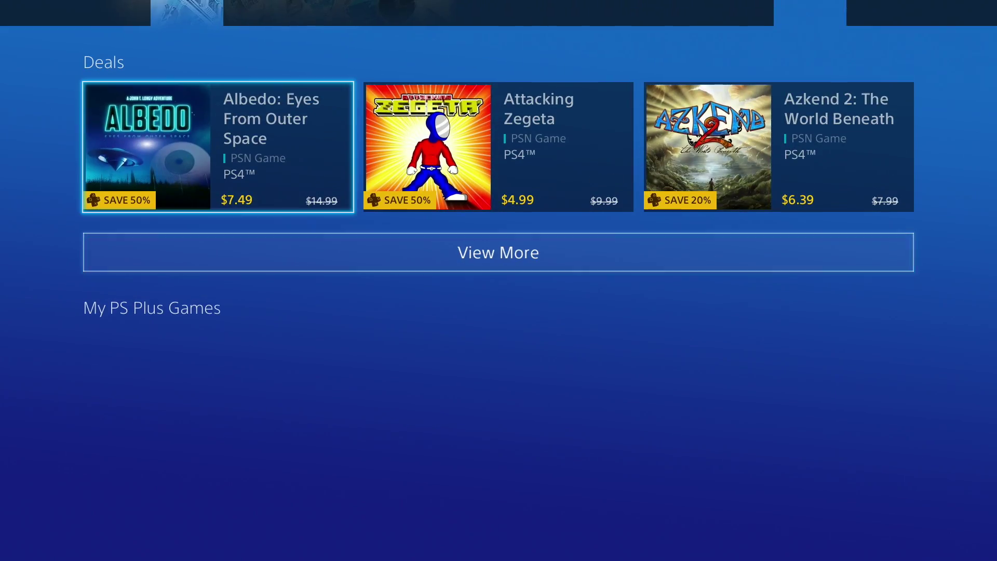
key(Up)
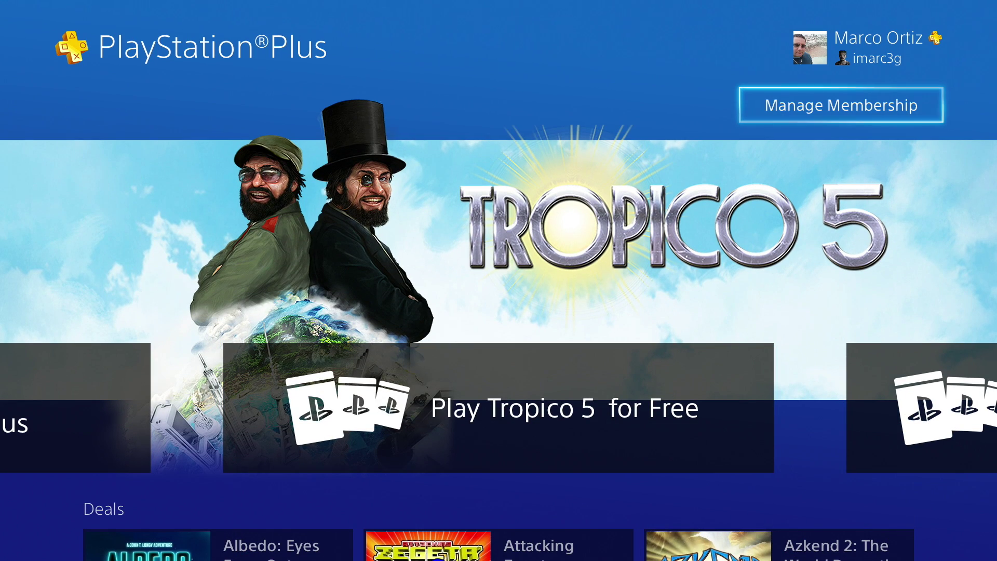
Step: Open Manage Membership to bring up the Subscription and Online Storage choices
key(Down)
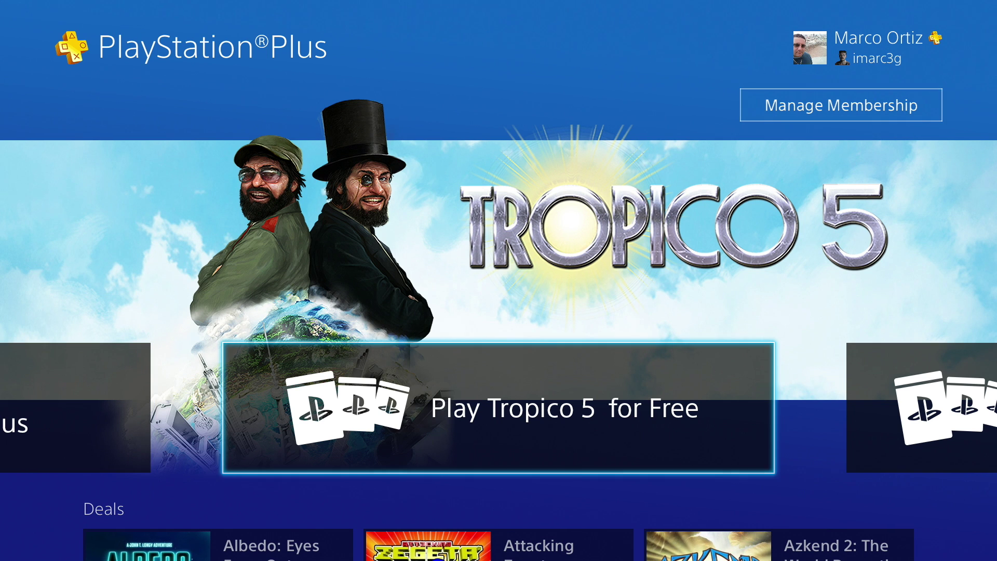
key(Up)
key(Return)
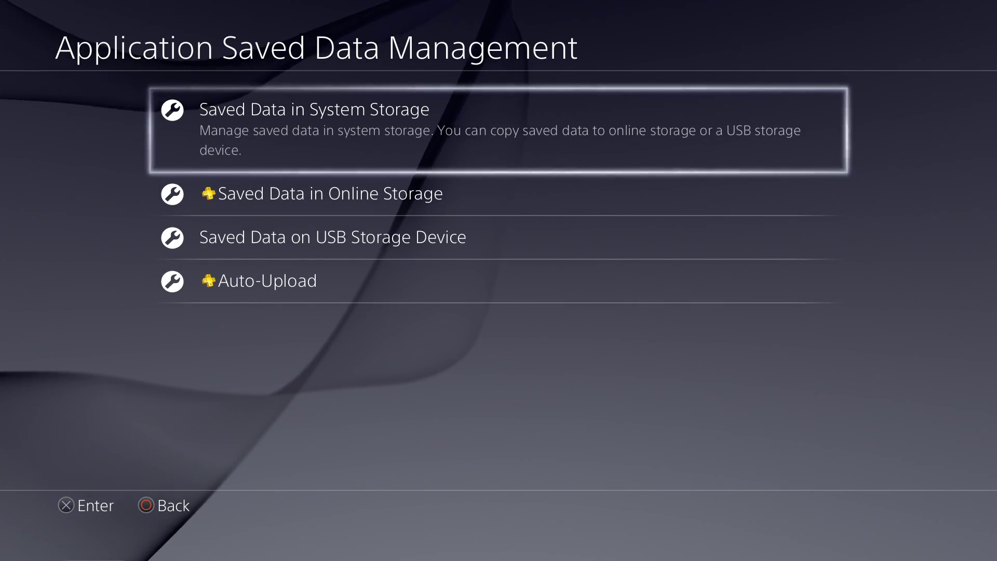
Step: Move down past the online storage and USB storage options to Auto-Upload
key(Down)
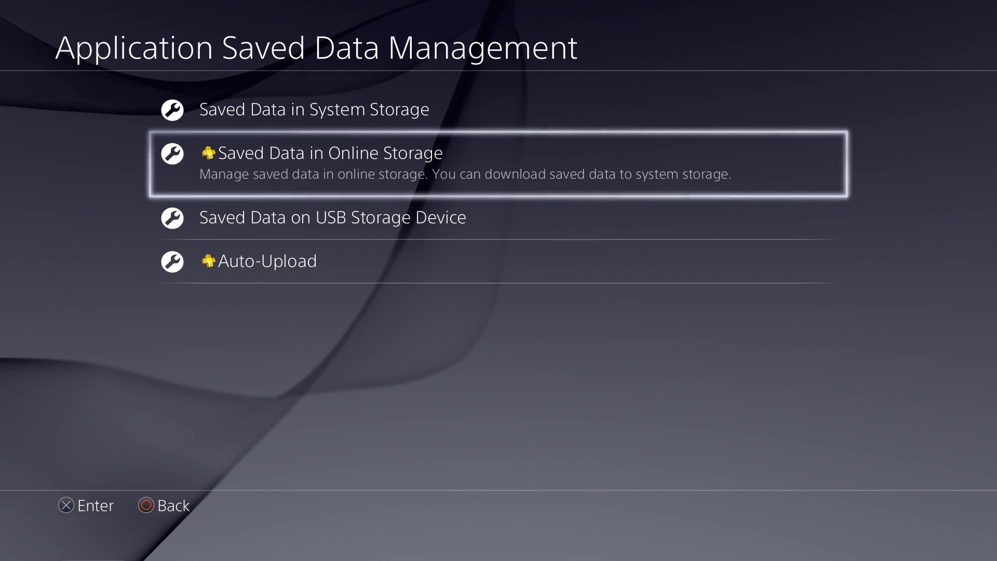
key(Down)
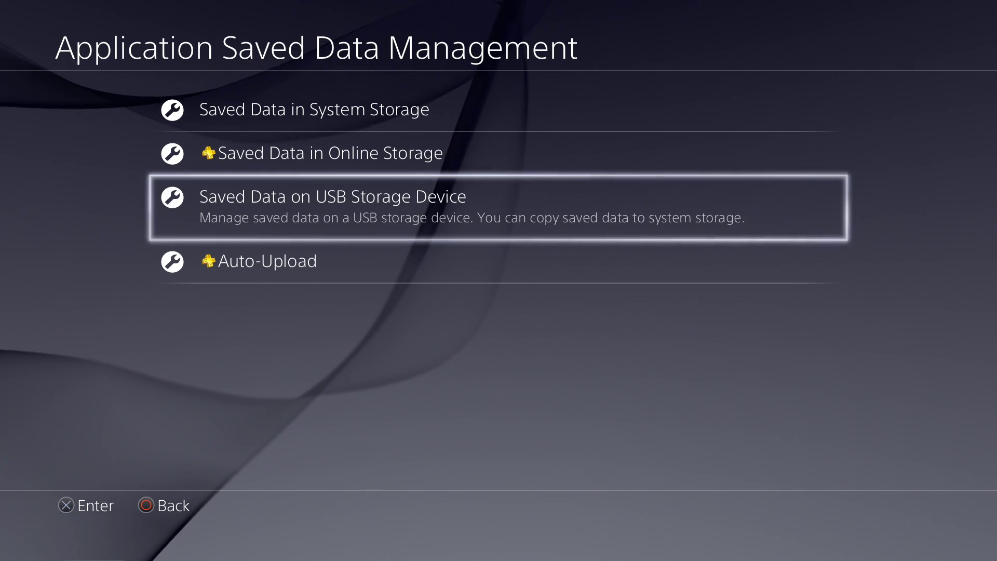
key(Down)
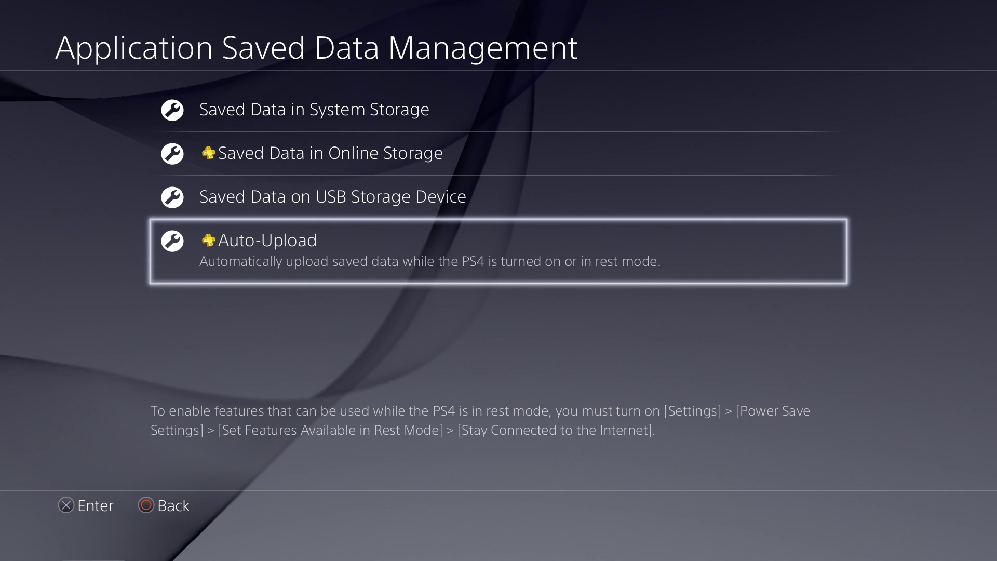
Step: Enter Auto-Upload, toggle automatic uploads off and back on, and review the listed games
key(Return)
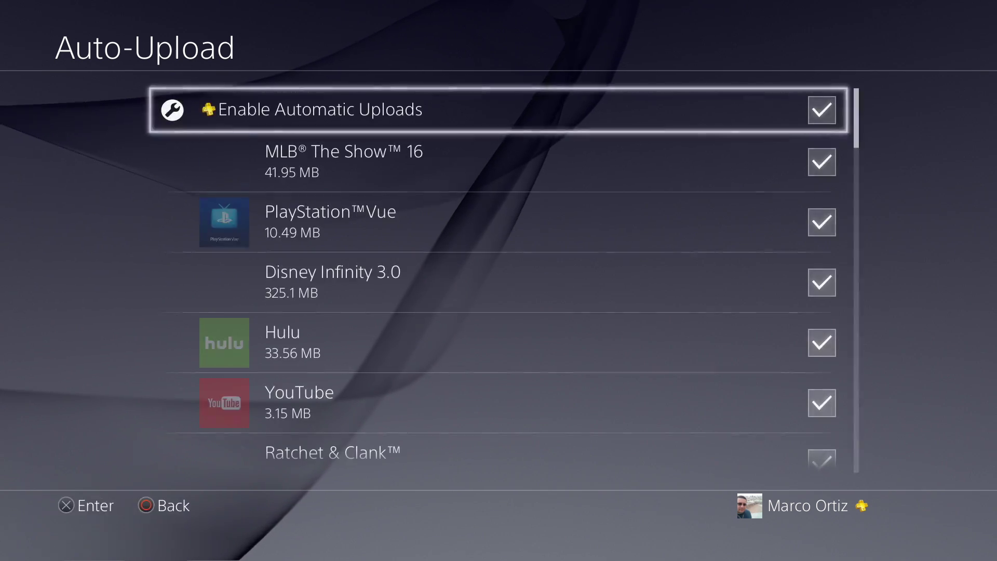
key(Return)
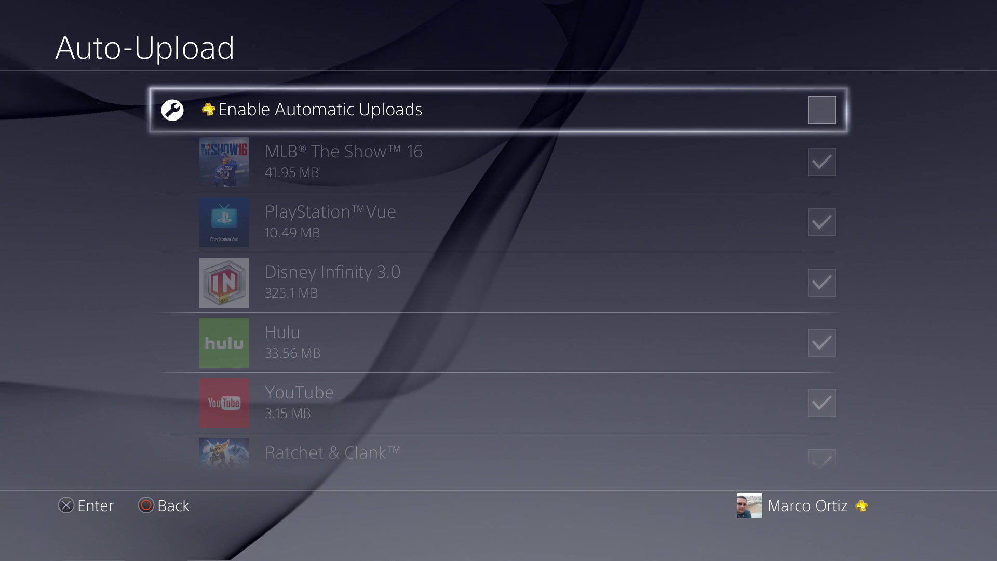
key(Return)
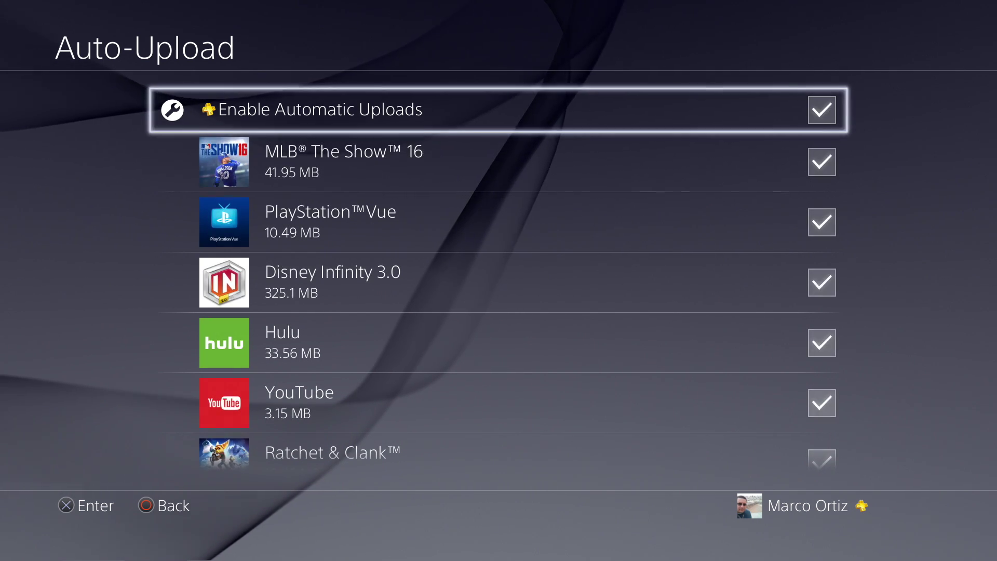
key(Down)
key(Down)
key(Down)
key(Down)
key(Down)
key(Down)
key(Down)
key(Down)
key(Down)
key(Down)
key(Down)
key(Down)
key(Down)
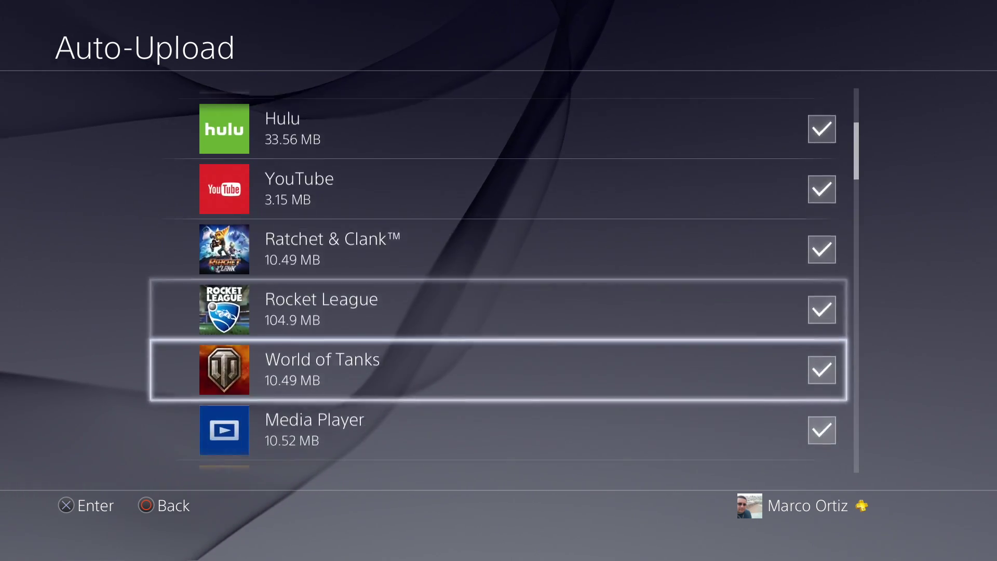
key(Down)
key(Down)
key(Down)
key(Down)
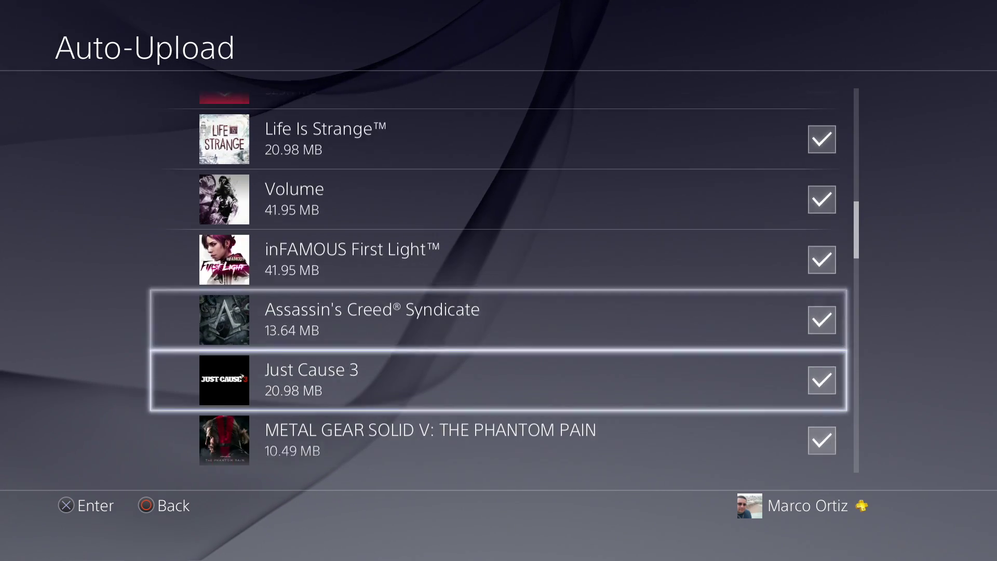
key(Up)
key(Up)
key(Up)
key(Up)
key(Up)
key(Up)
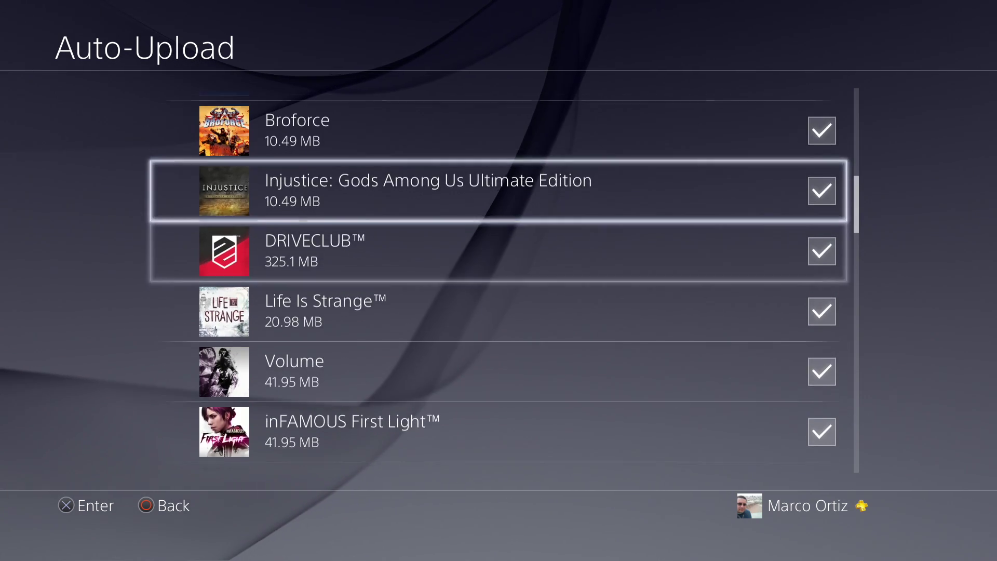
key(Down)
key(Down)
key(Down)
key(Down)
key(Down)
key(Down)
key(Down)
key(Down)
key(Down)
key(Down)
key(Down)
key(Down)
key(Down)
key(Down)
key(Down)
key(Down)
key(Down)
key(Down)
key(Down)
key(Down)
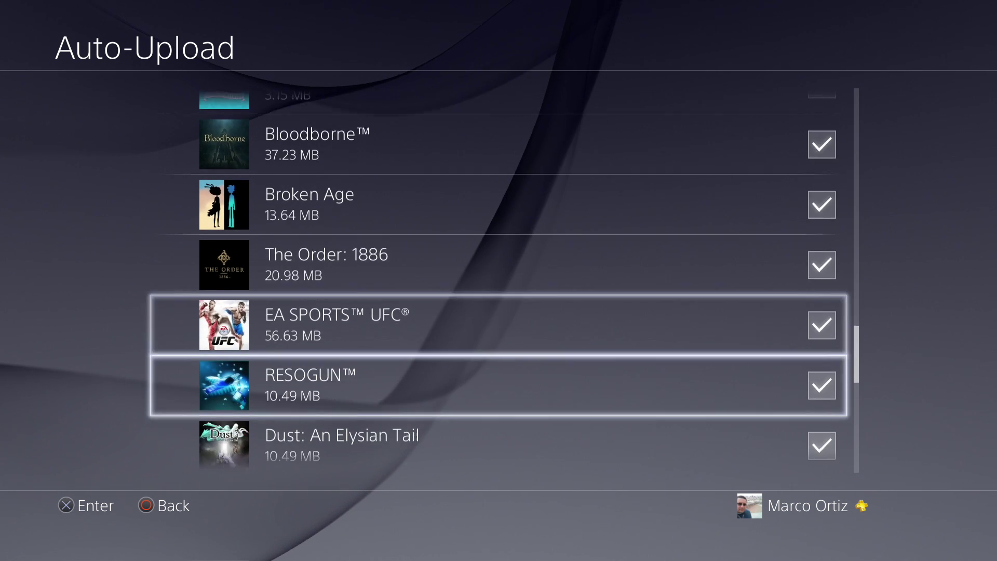
Step: Uncheck Velocity®2X and CounterSpy™ so their saves no longer auto-upload
key(Down)
key(Down)
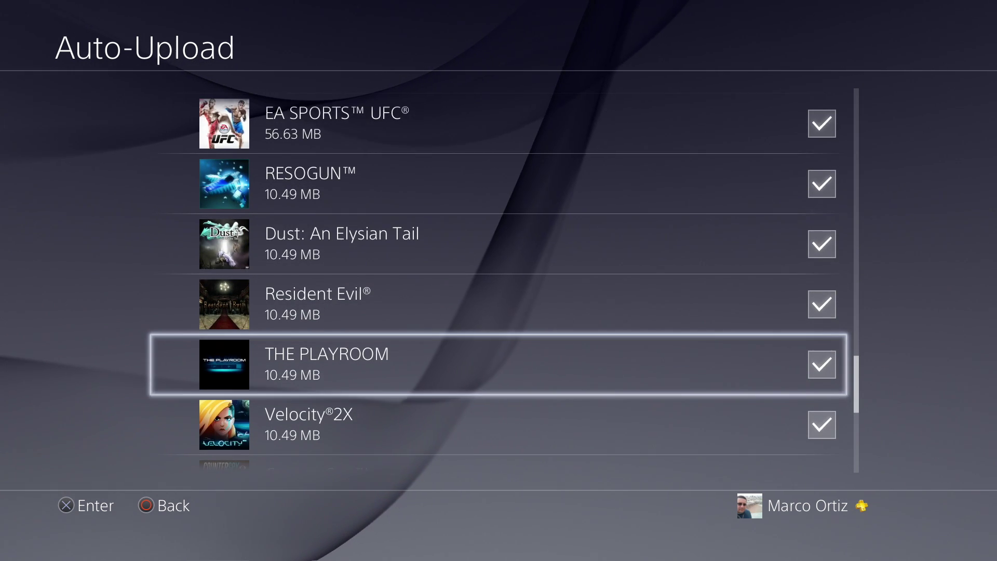
key(Return)
key(Down)
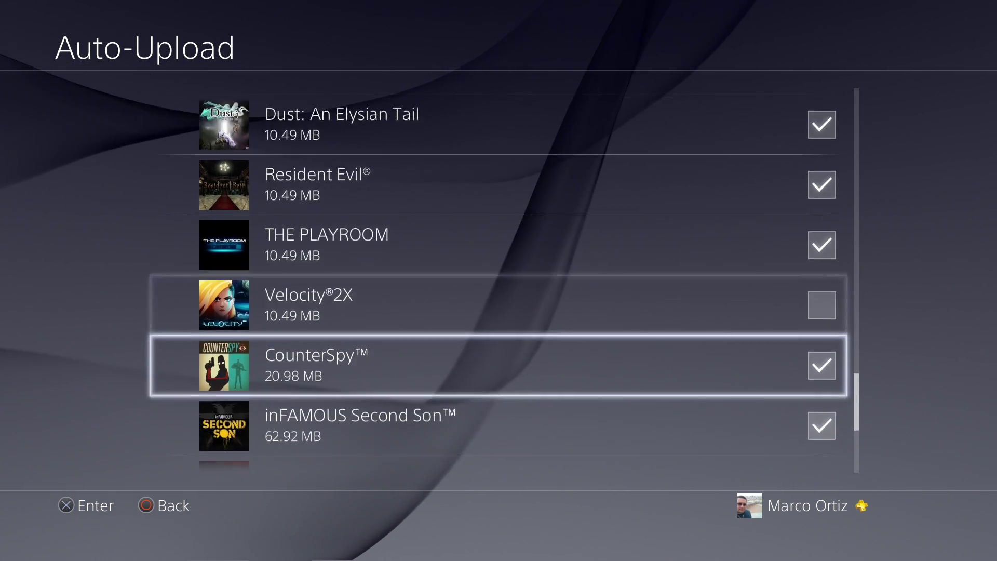
key(Return)
key(Down)
key(Up)
key(Up)
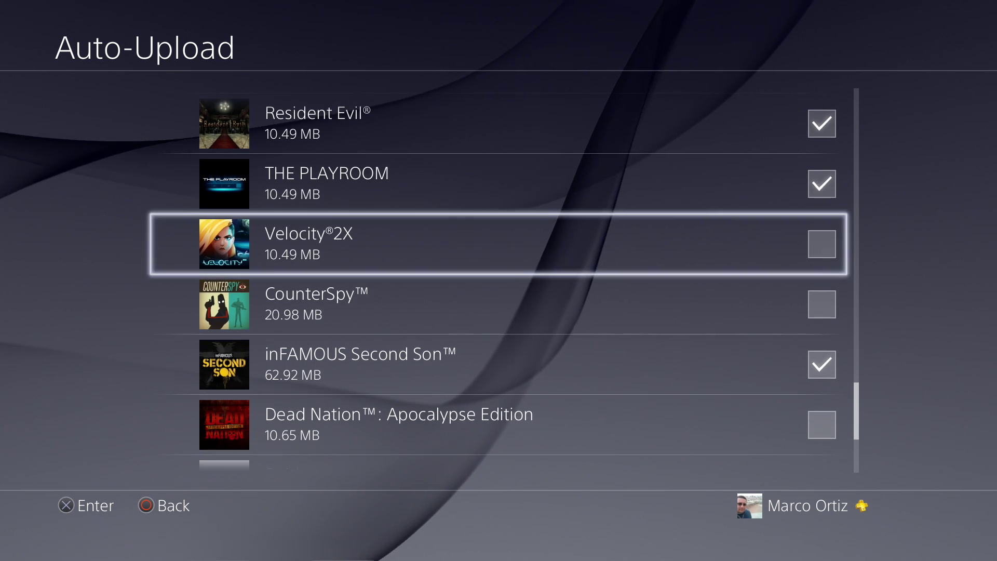
key(Down)
key(Down)
key(Up)
key(Up)
key(Up)
Step: Return to Application Saved Data Management and open Saved Data in Online Storage
key(Escape)
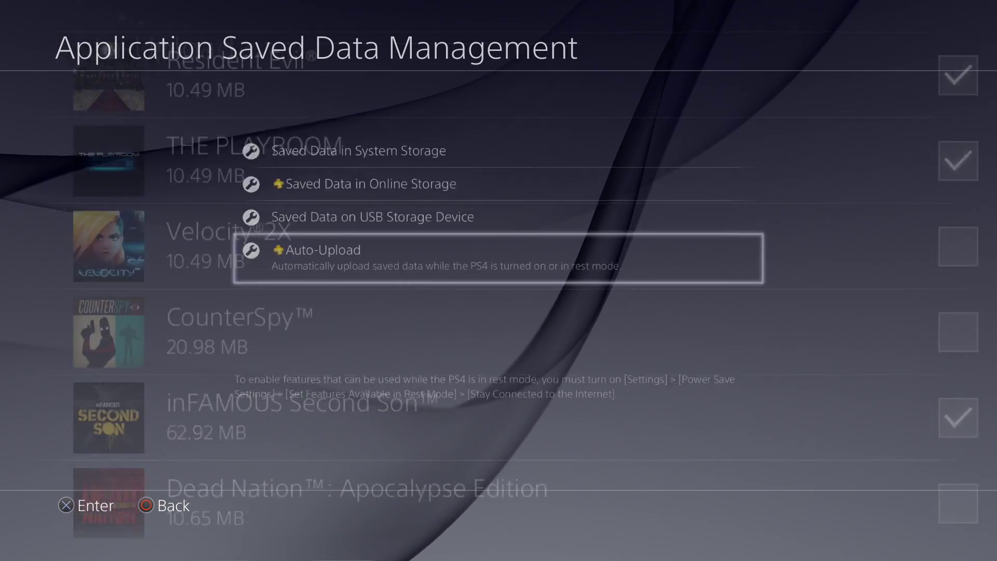
key(Up)
key(Up)
key(Up)
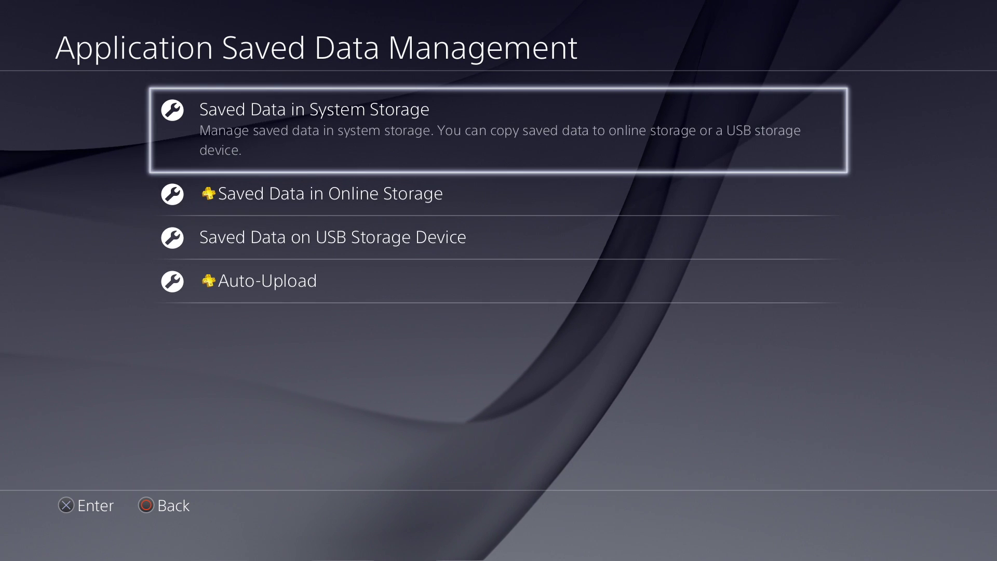
key(Down)
key(Return)
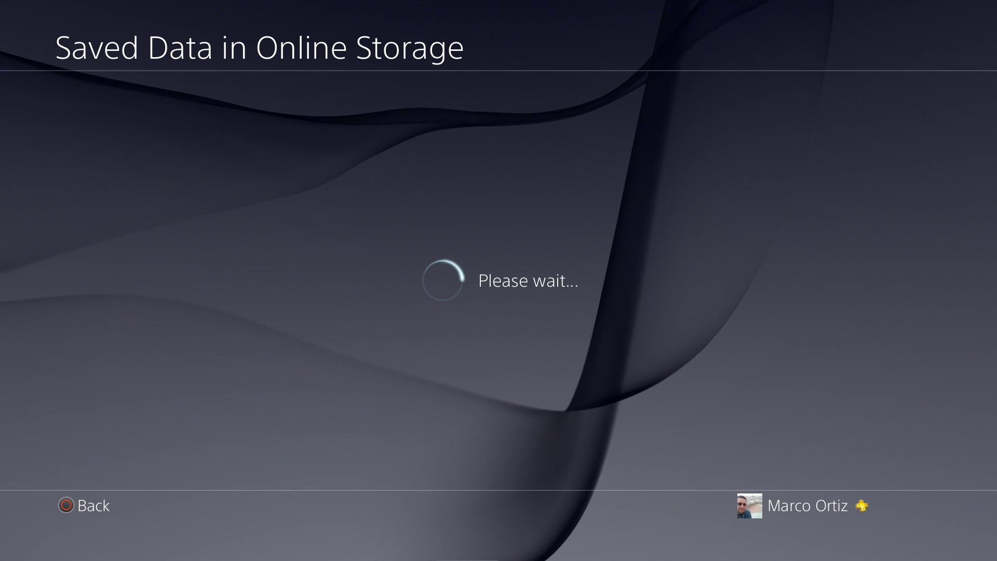
Step: Scroll the cloud saves past DRIVECLUB™ and Life Is Strange™ to WWE 2K16 and open it
key(Down)
key(Down)
key(Down)
key(Down)
key(Down)
key(Down)
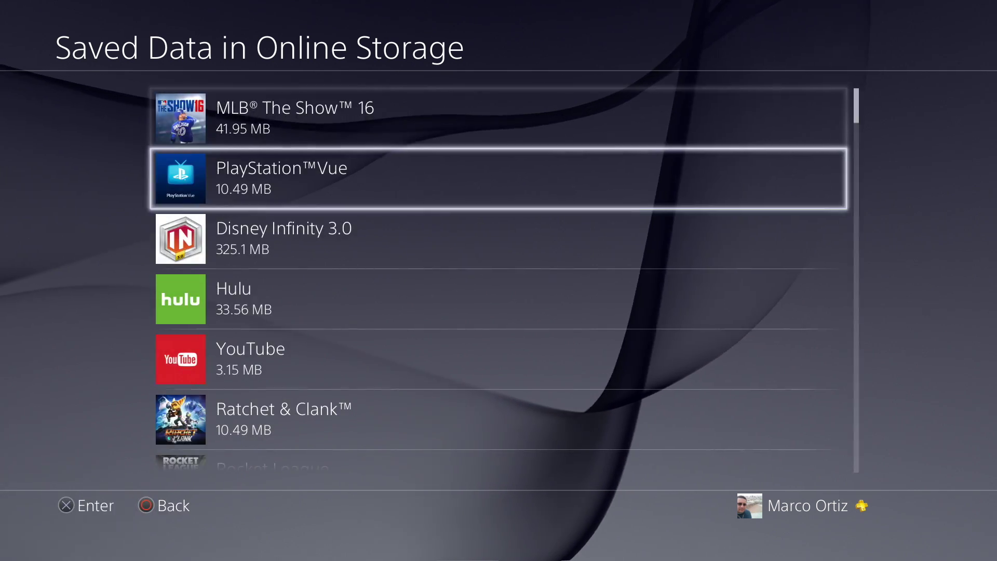
key(Down)
key(Down)
key(Down)
key(Down)
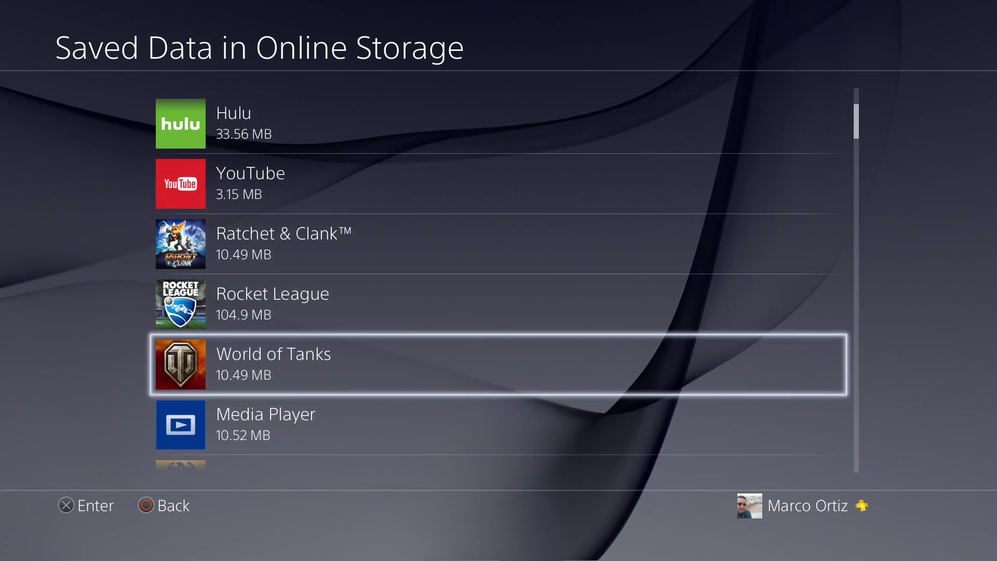
key(Down)
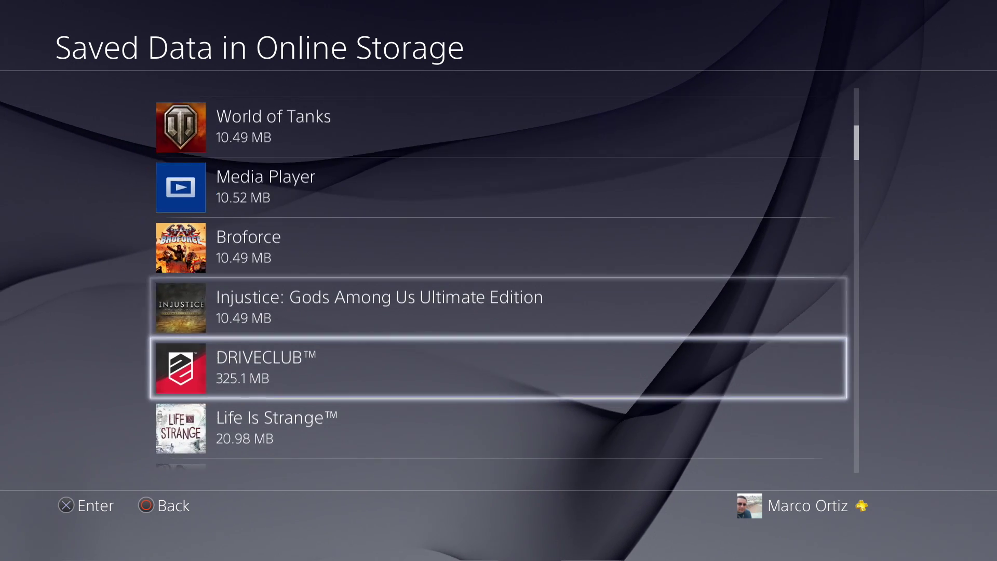
key(Up)
key(Up)
key(Up)
key(Down)
key(Down)
key(Down)
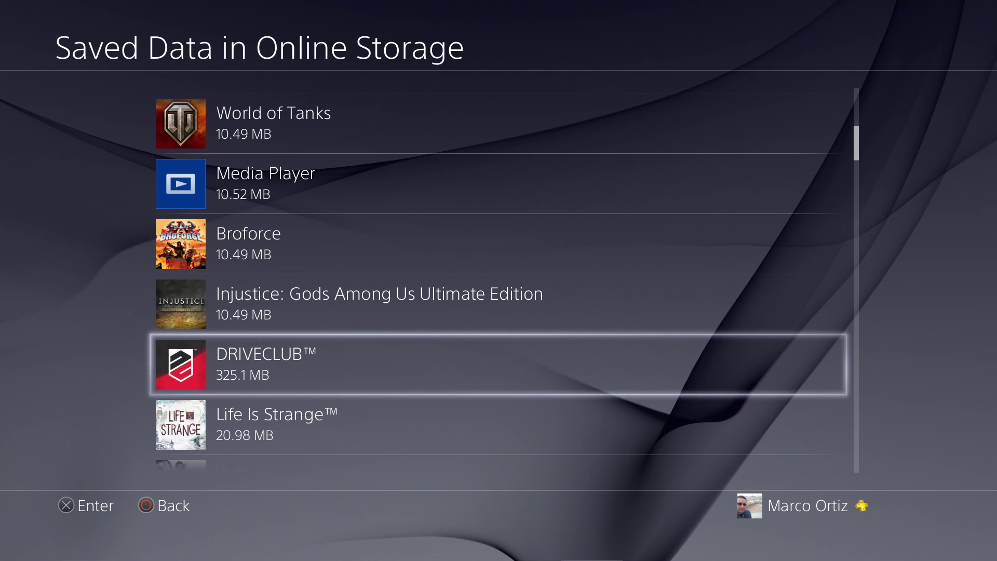
key(Down)
key(Down)
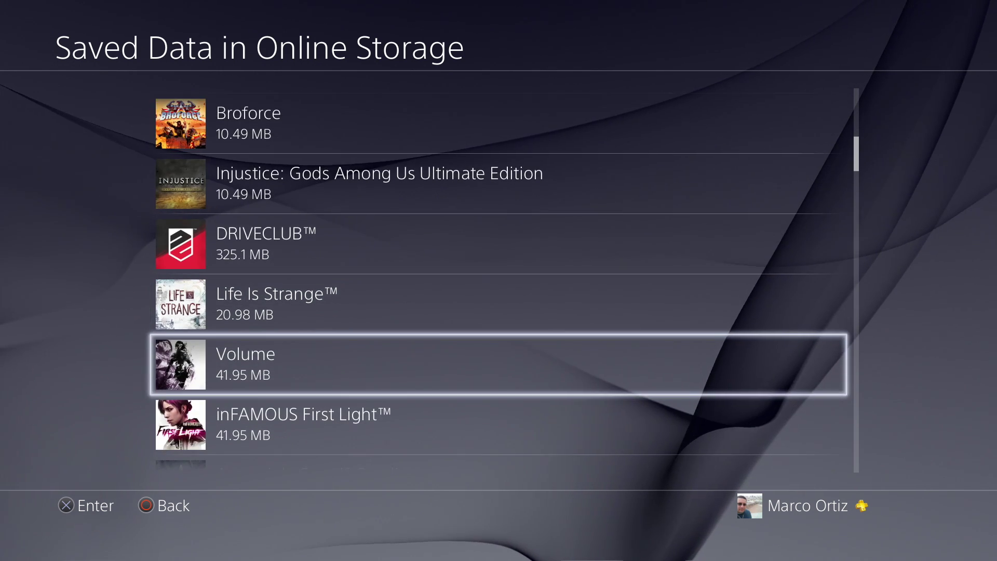
key(Down)
key(Down)
key(Down)
key(Down)
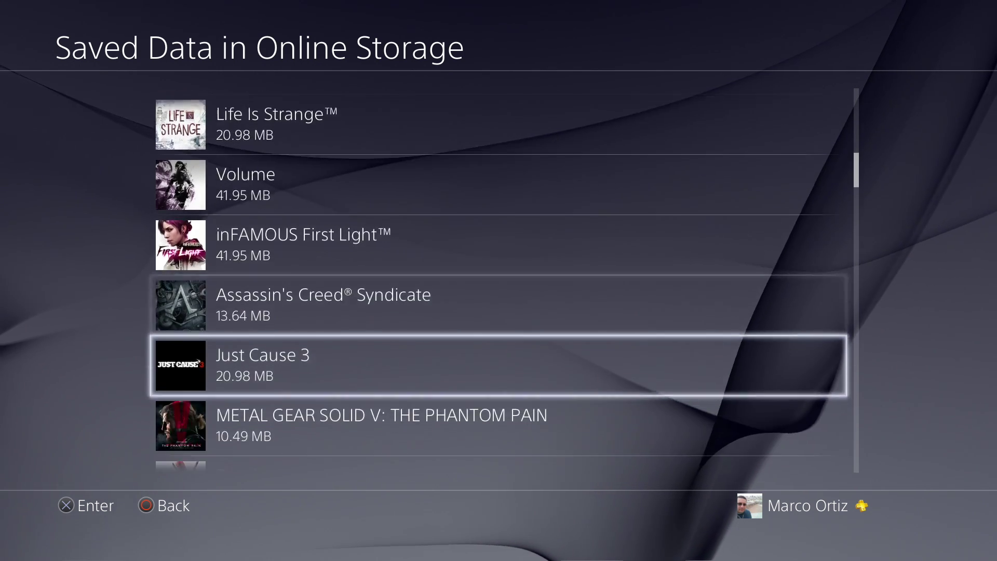
key(Down)
key(Down)
key(Down)
key(Down)
key(Down)
key(Down)
key(Down)
key(Down)
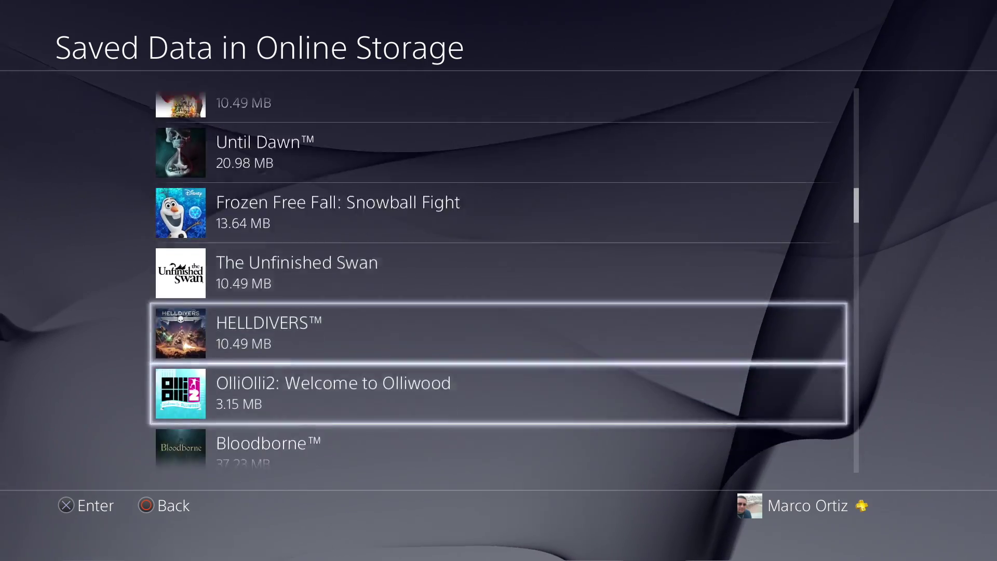
key(Down)
key(Down)
key(Down)
key(Down)
key(Down)
key(Down)
key(Down)
key(Down)
key(Down)
key(Down)
key(Down)
key(Down)
key(Down)
key(Down)
key(Down)
key(Down)
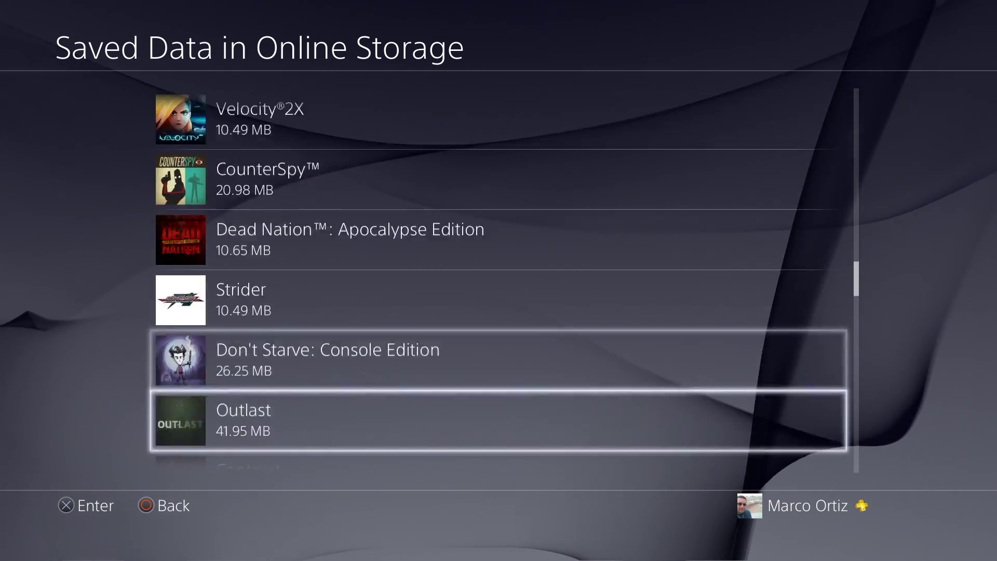
key(Down)
key(Down)
key(Down)
key(Down)
key(Down)
key(Down)
key(Down)
key(Down)
key(Down)
key(Down)
key(Down)
key(Down)
key(Down)
key(Down)
key(Down)
key(Down)
key(Down)
key(Down)
key(Down)
key(Down)
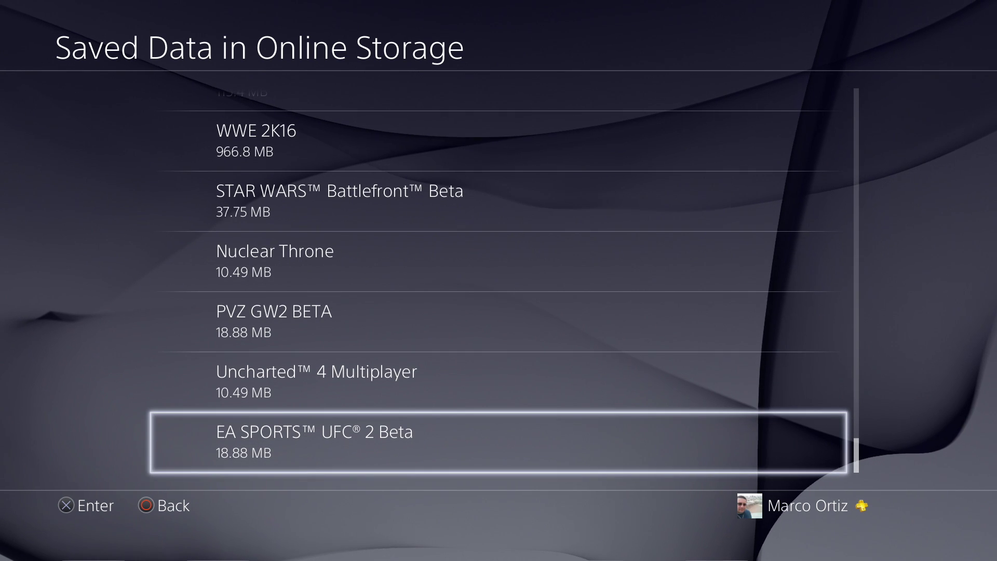
key(Up)
key(Up)
key(Up)
key(Up)
key(Up)
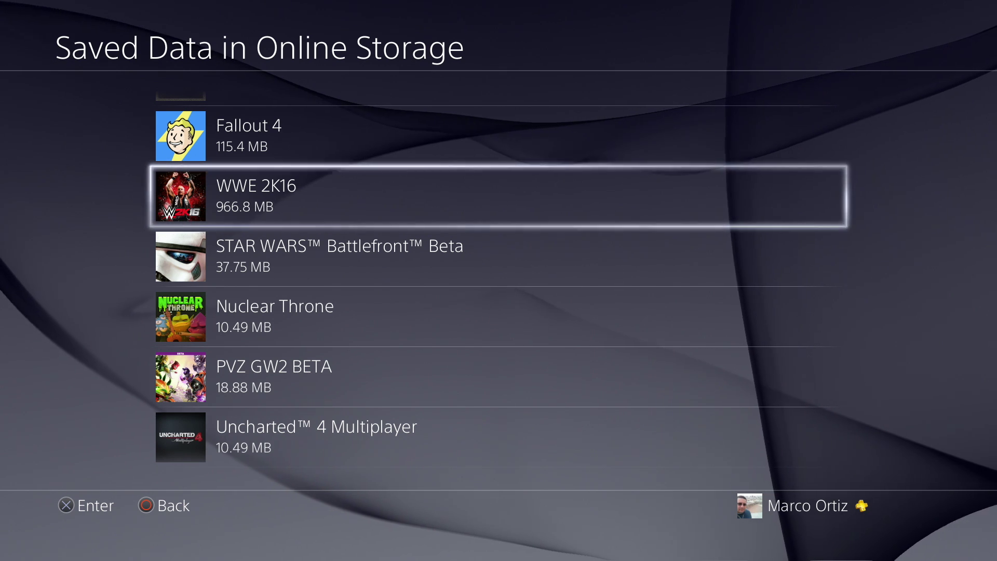
key(Return)
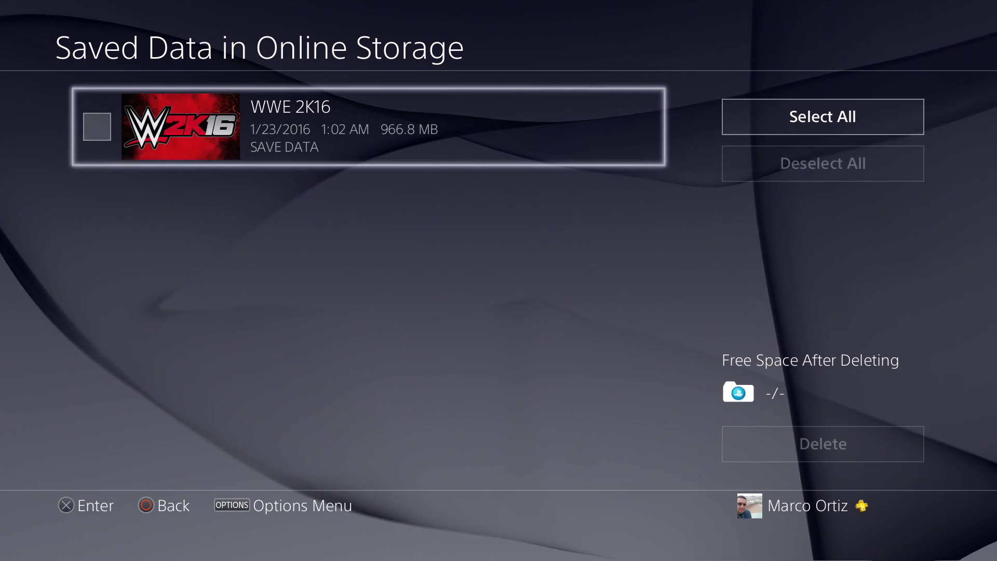
Step: Check the 966.8 MB WWE 2K16 save and delete it from online storage
key(Return)
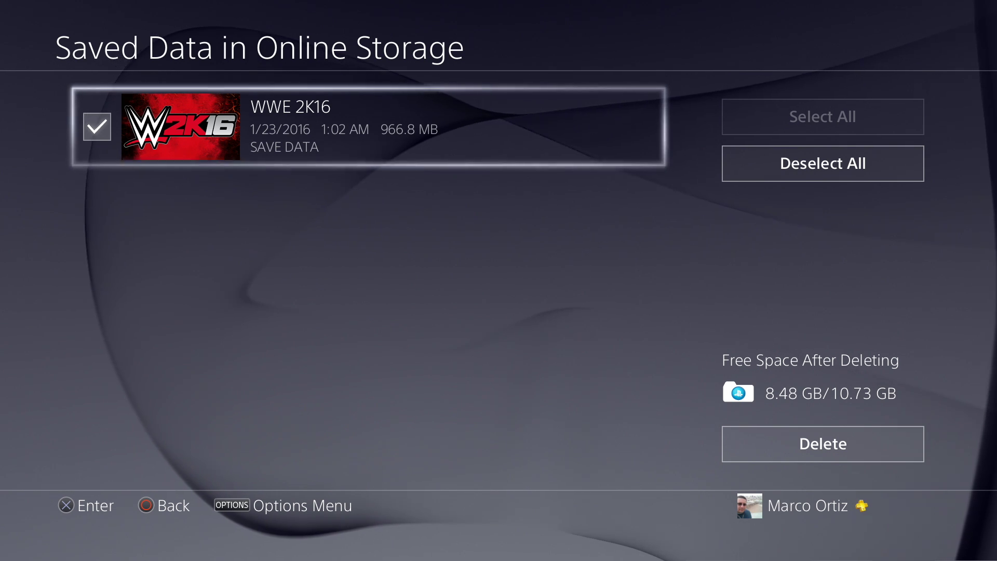
click(823, 444)
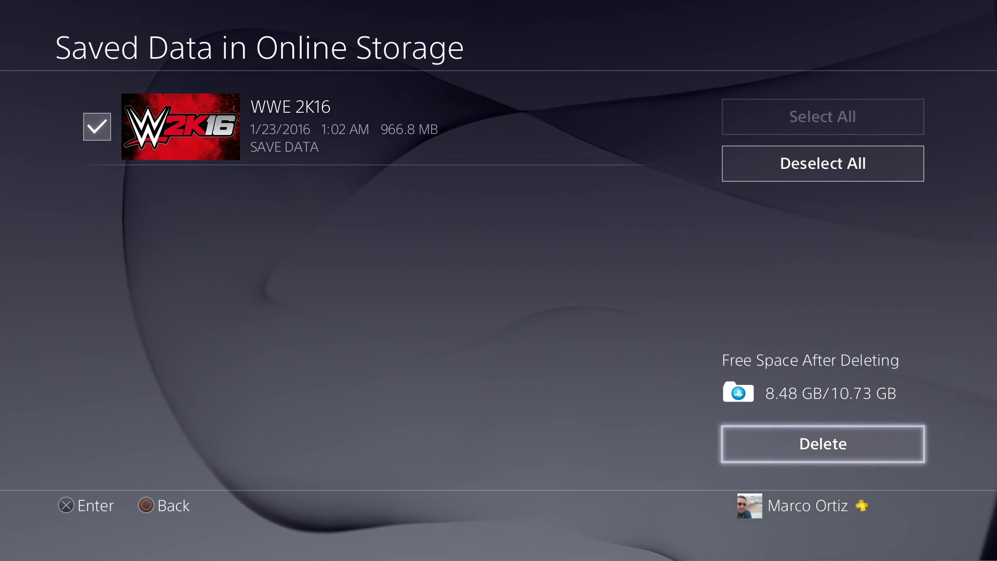
key(Return)
key(Return)
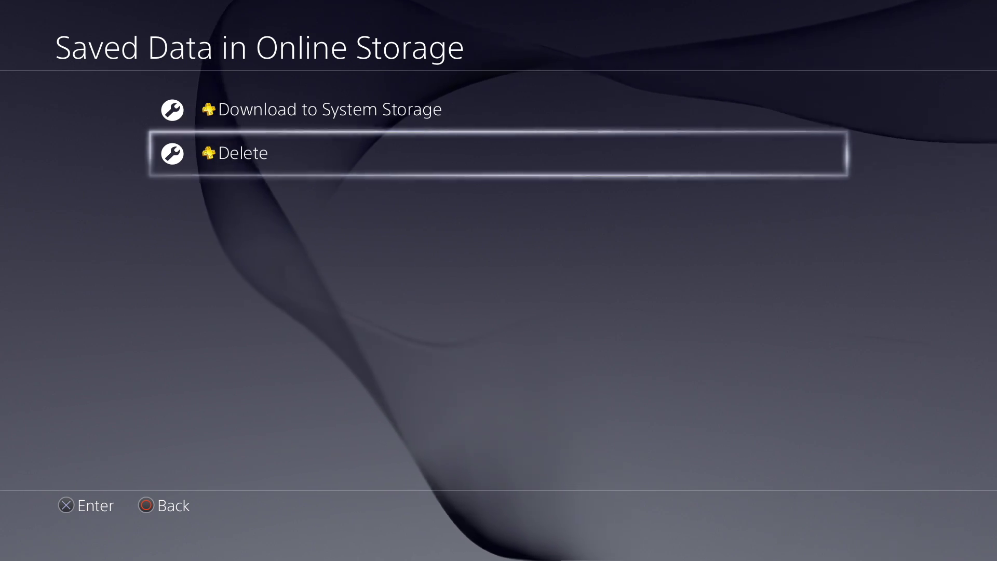
Step: Go back into Saved Data in Online Storage and open Download to System Storage
key(Escape)
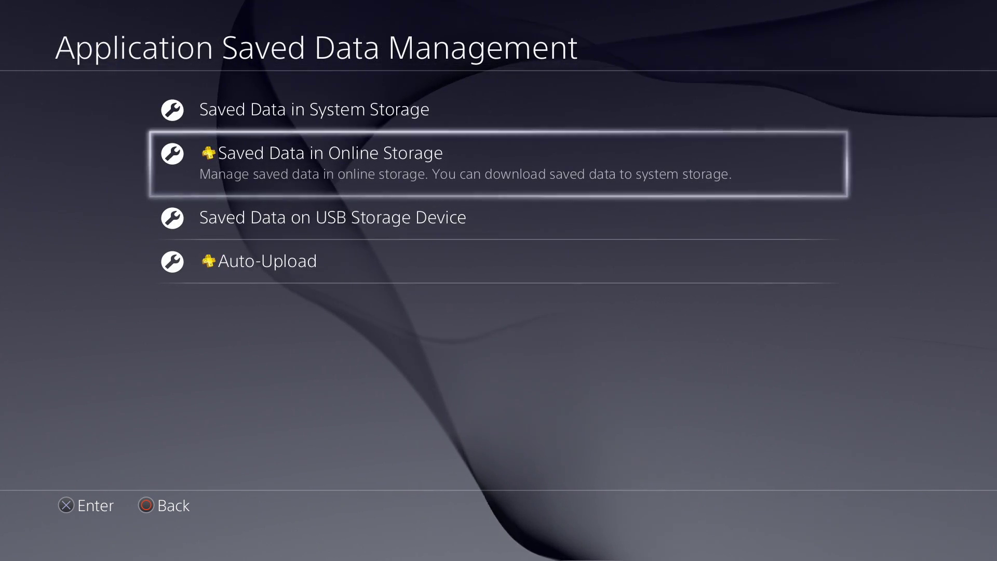
key(Return)
key(Up)
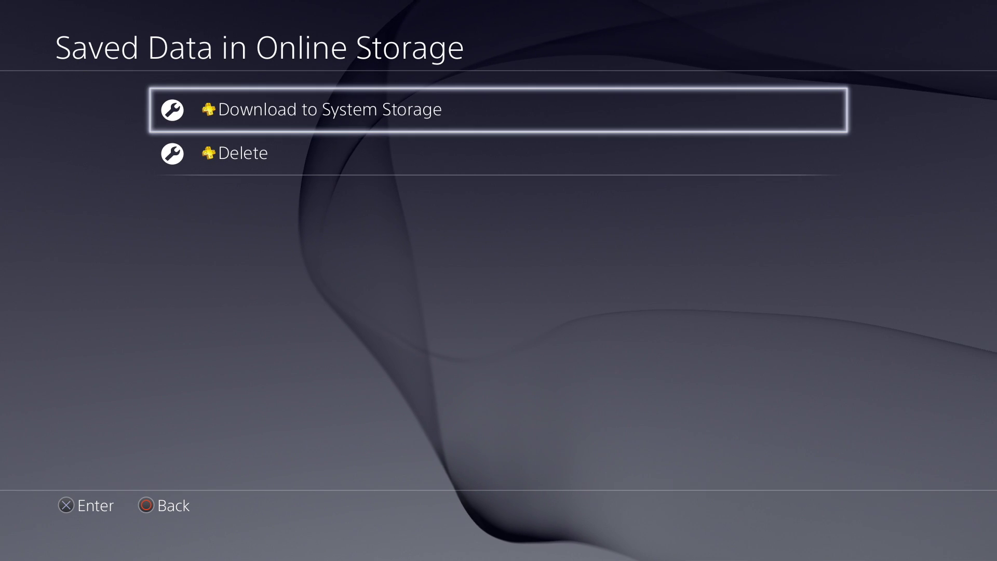
key(Return)
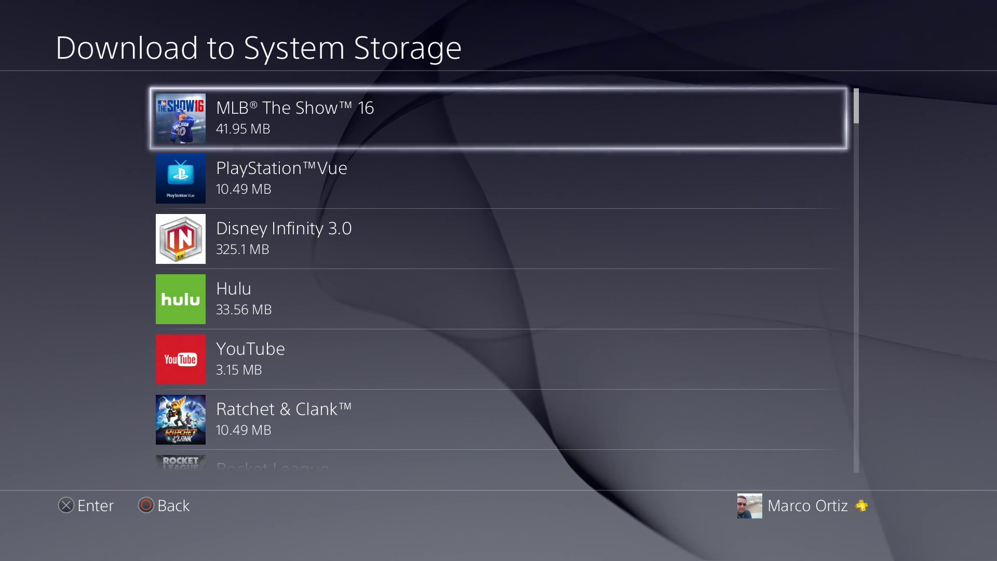
Step: Scroll the downloadable games past PlayStation™Vue to Bloodborne and open its SaveData list
key(Down)
key(Down)
key(Down)
key(Down)
key(Down)
key(Down)
key(Down)
key(Down)
key(Down)
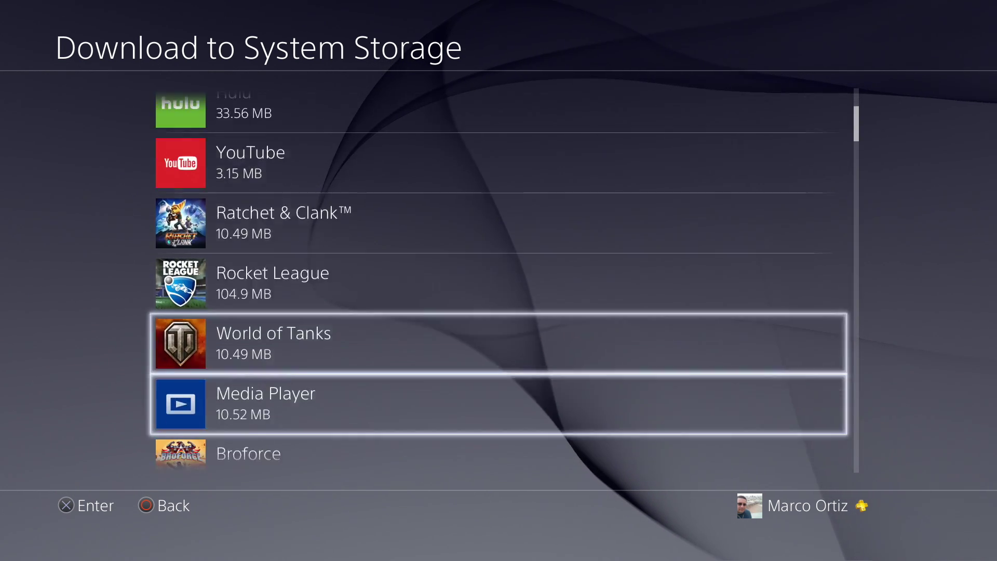
key(Down)
key(Down)
key(Down)
key(Down)
key(Down)
key(Down)
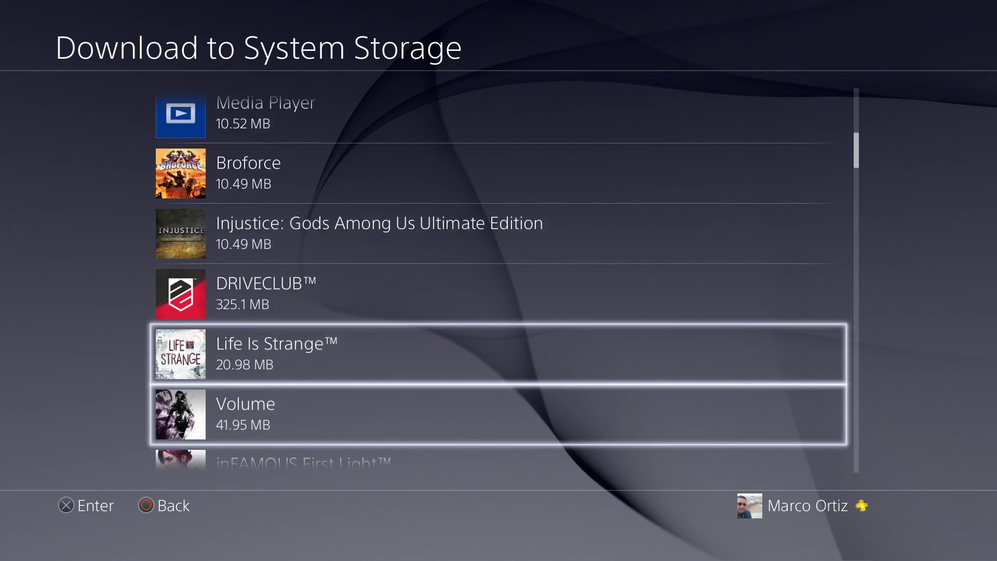
key(Down)
key(Down)
key(Down)
key(Down)
key(Down)
key(Down)
key(Down)
key(Down)
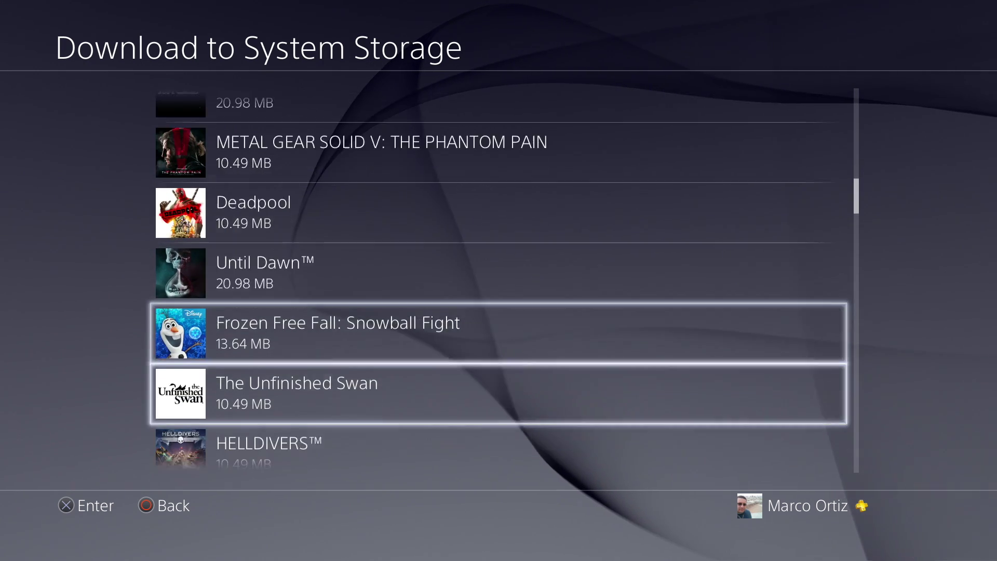
key(Down)
key(Down)
key(Down)
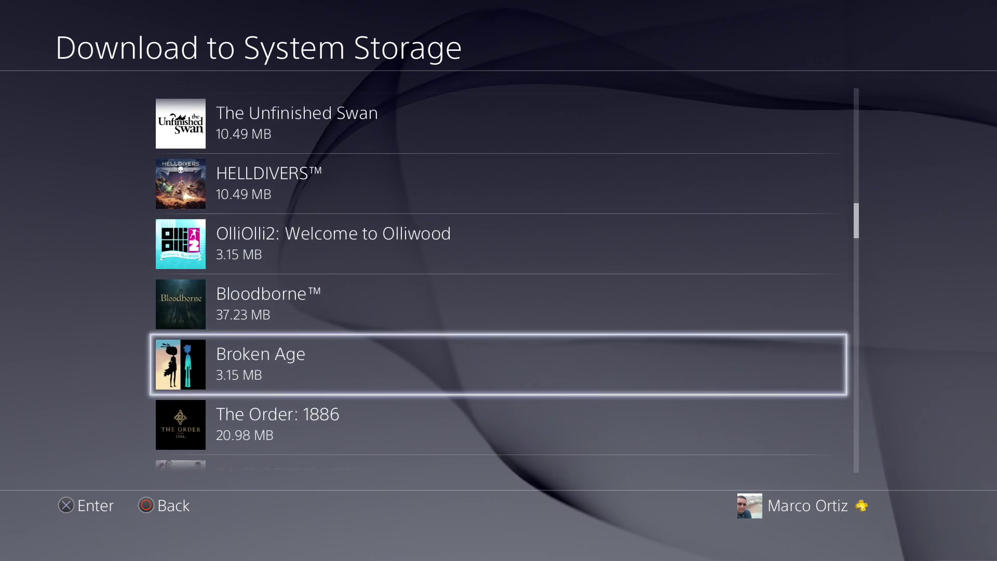
key(Down)
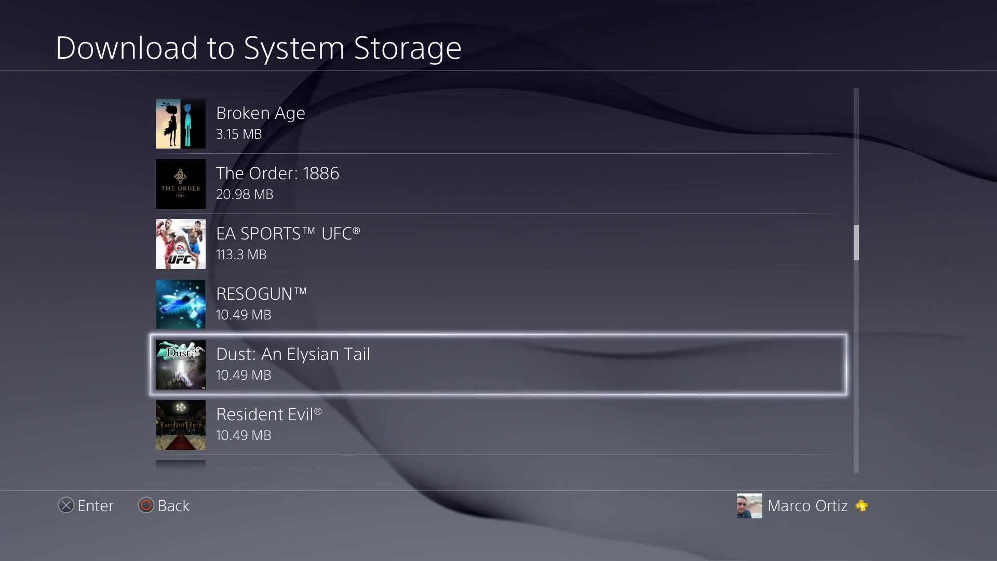
key(Up)
key(Up)
key(Up)
key(Up)
key(Up)
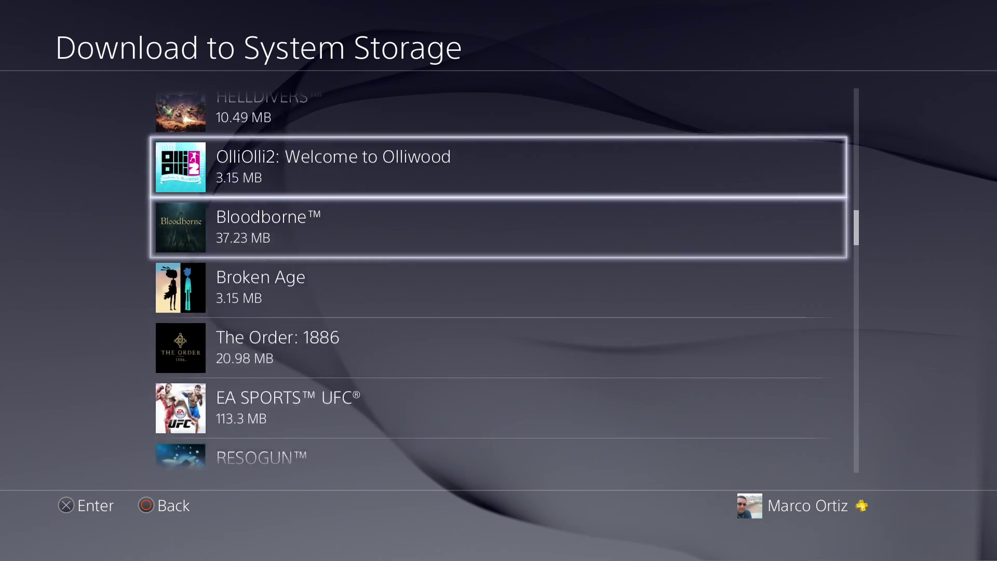
key(Down)
key(Return)
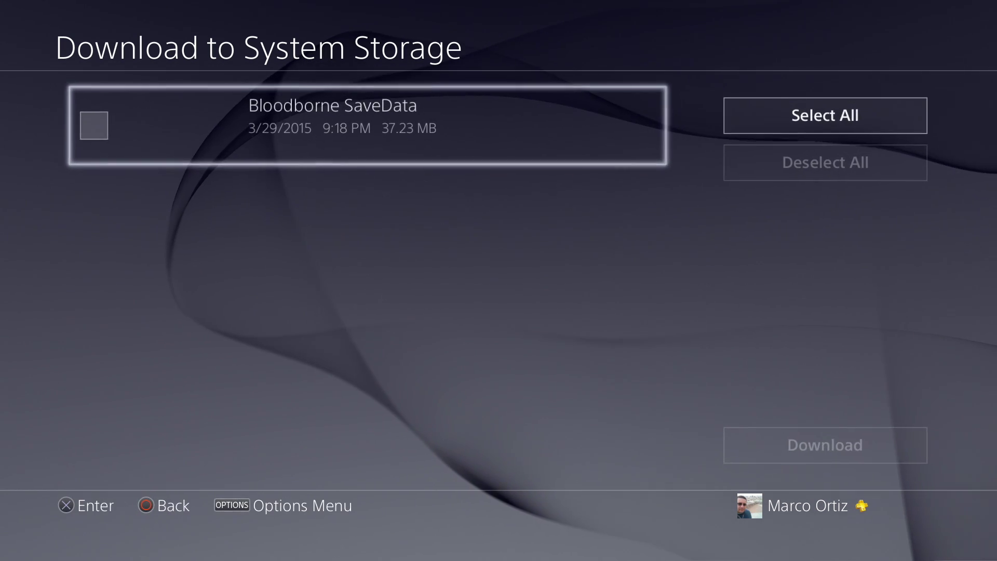
Step: Check the 37.23 MB Bloodborne SaveData, download it, and confirm overwriting the local copy
key(Return)
key(Right)
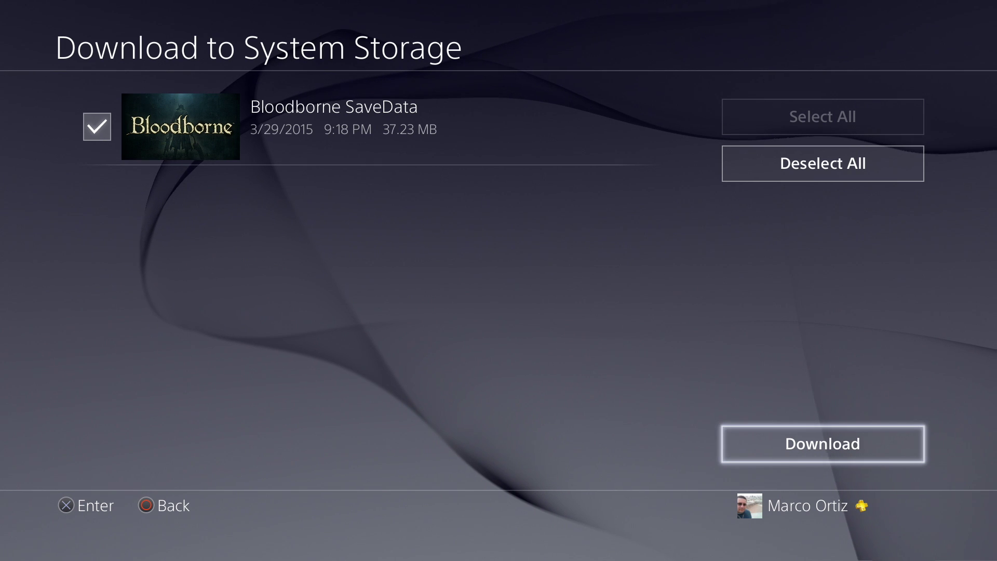
key(Return)
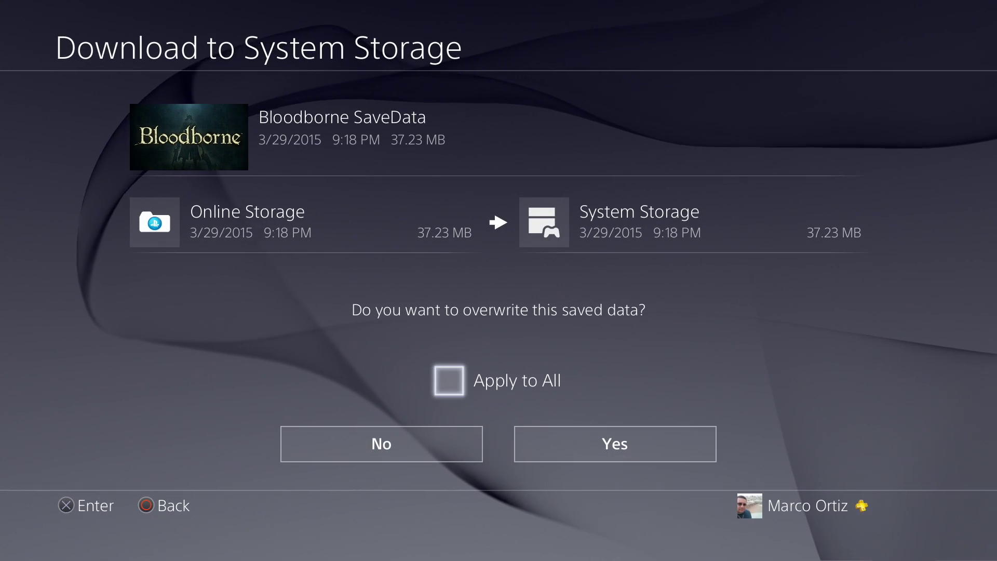
key(Down)
key(Return)
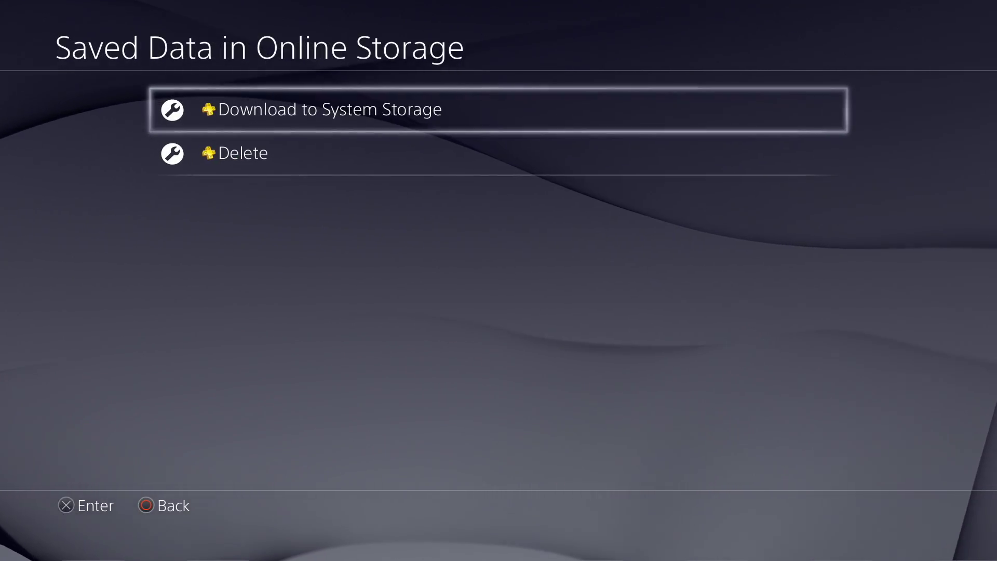
Step: Back out of saved data management and return to the home screen
key(Escape)
key(Down)
key(Down)
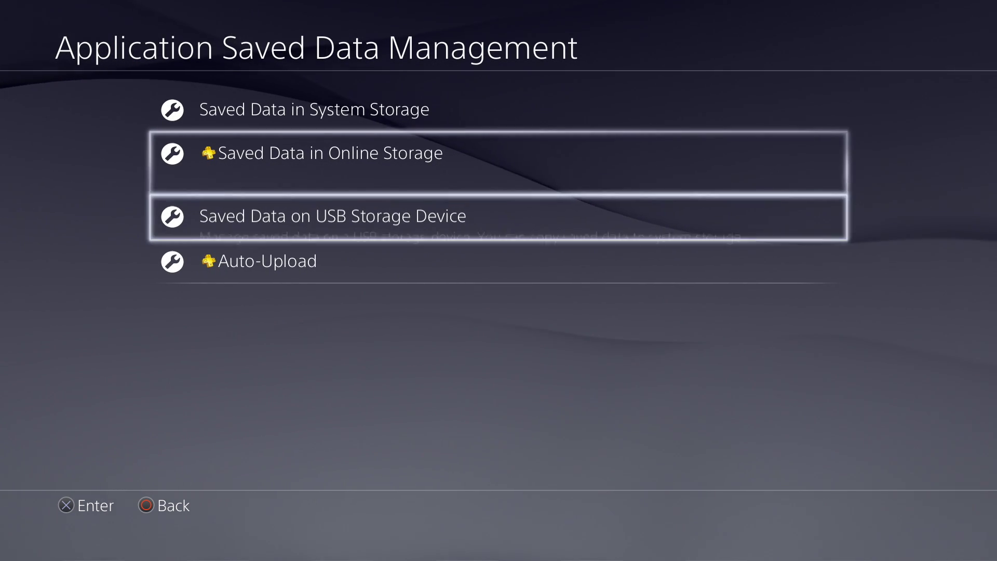
key(Home)
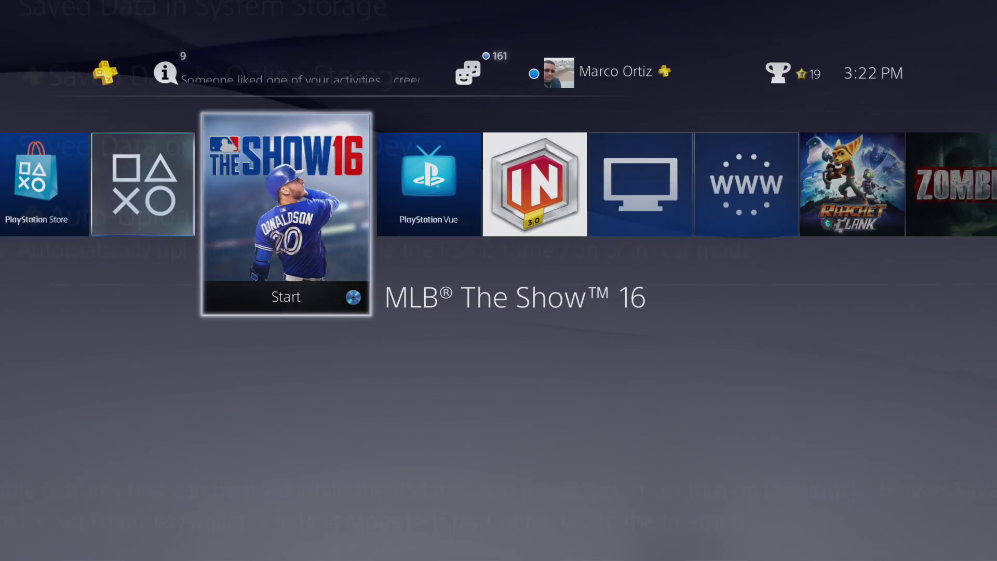
Step: Highlight MLB® The Show™ 16 in the game row and bring up its options menu
key(Right)
key(Left)
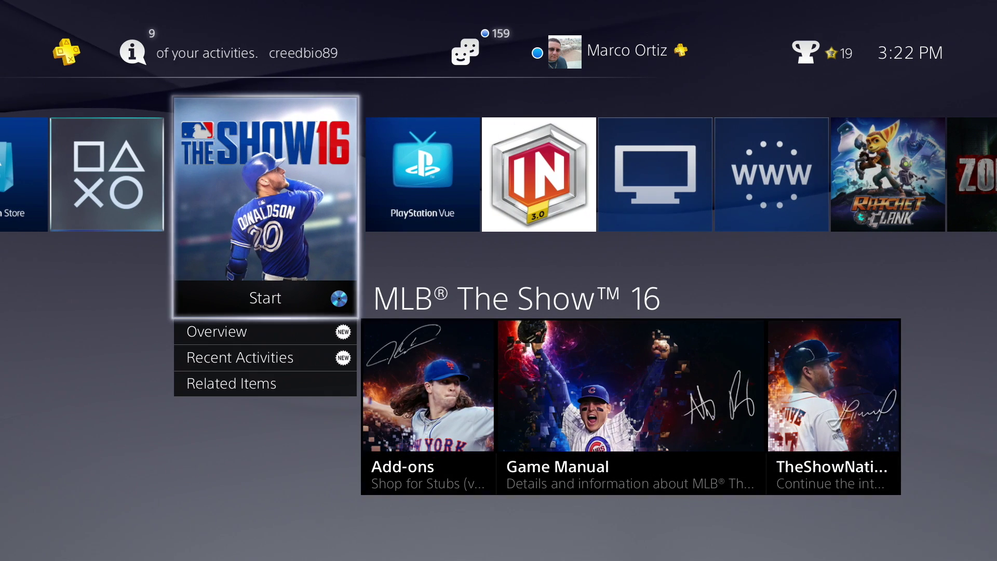
key(Right)
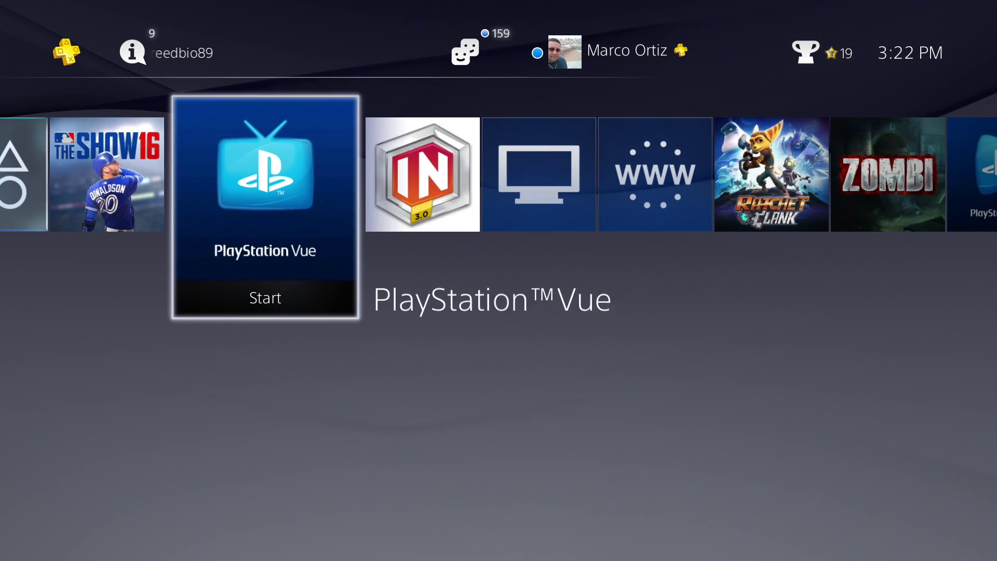
key(Left)
key(Right)
key(Right)
key(Right)
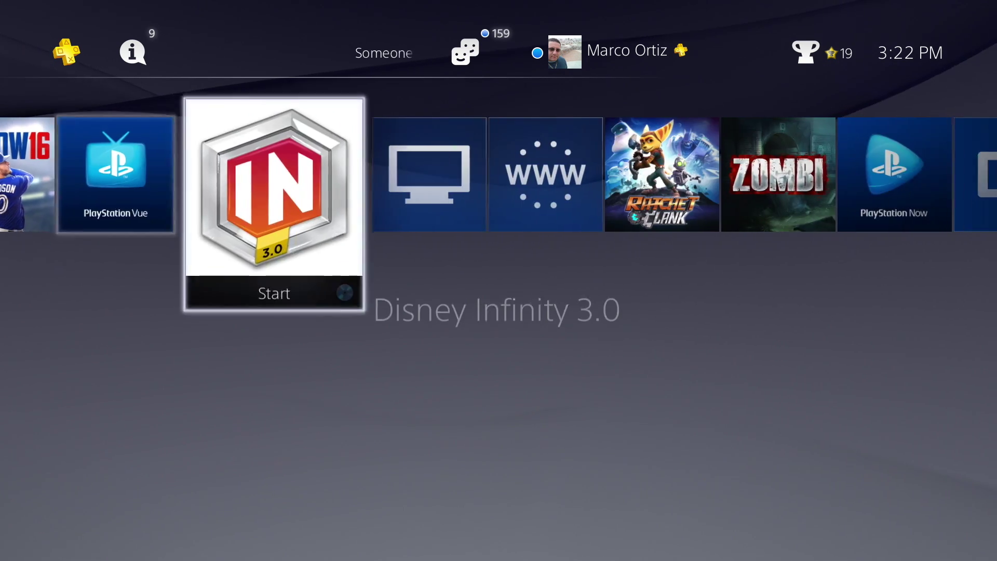
key(Left)
key(Left)
key(Left)
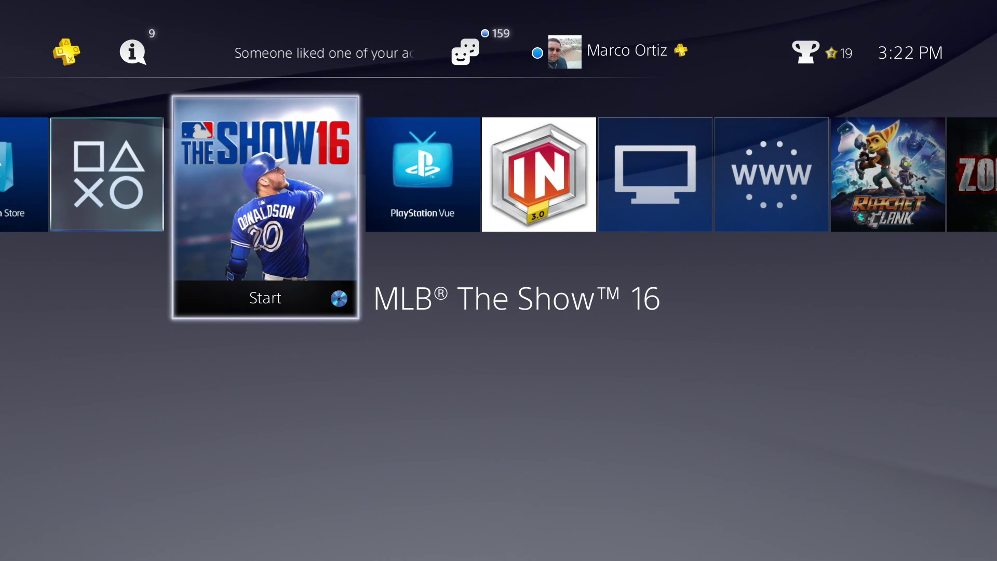
key(Menu)
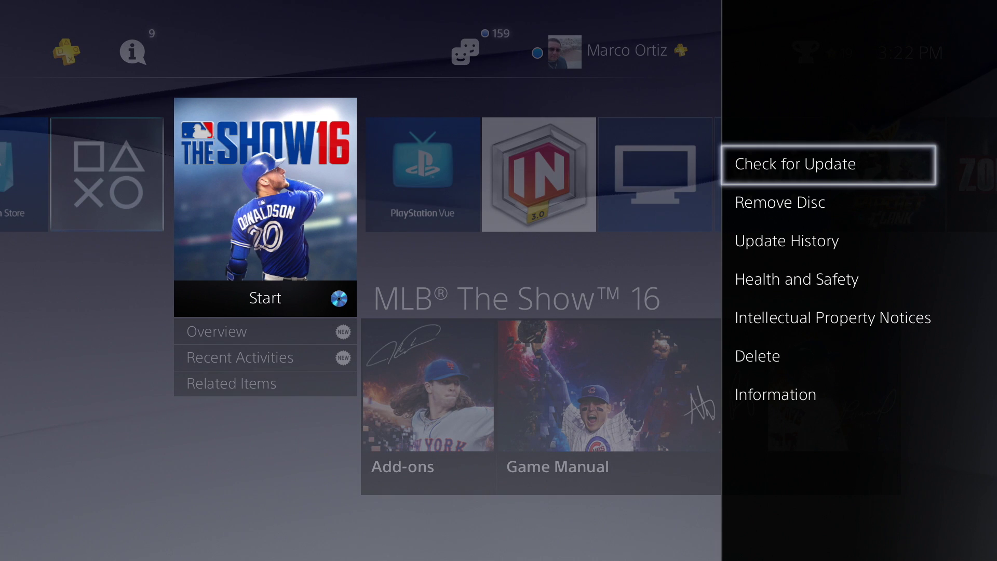
Step: View the Information page for MLB The Show 16, then close it
key(Down)
key(Return)
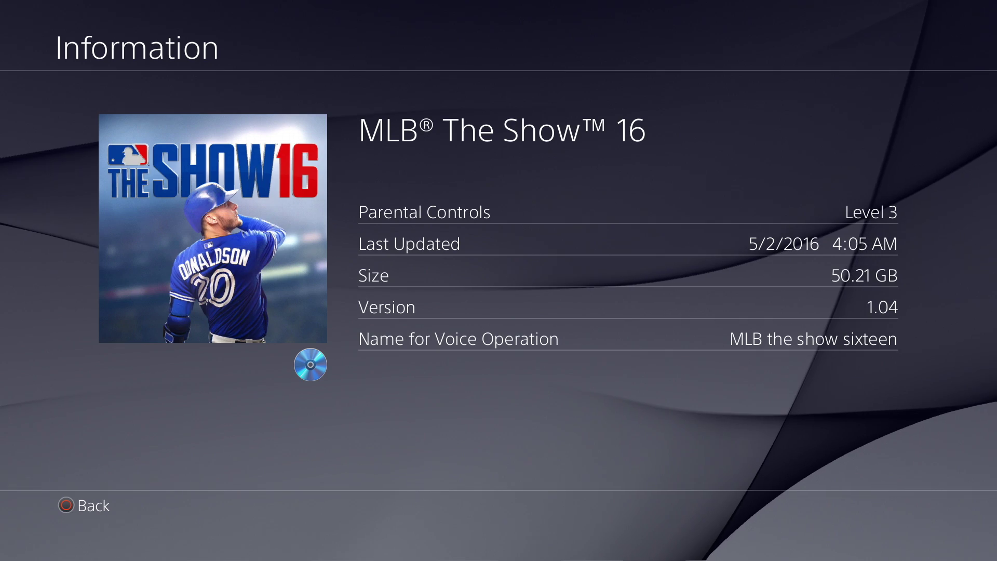
key(Escape)
Step: View the Information page for Disney Infinity 3.0, then close it
key(Right)
key(Right)
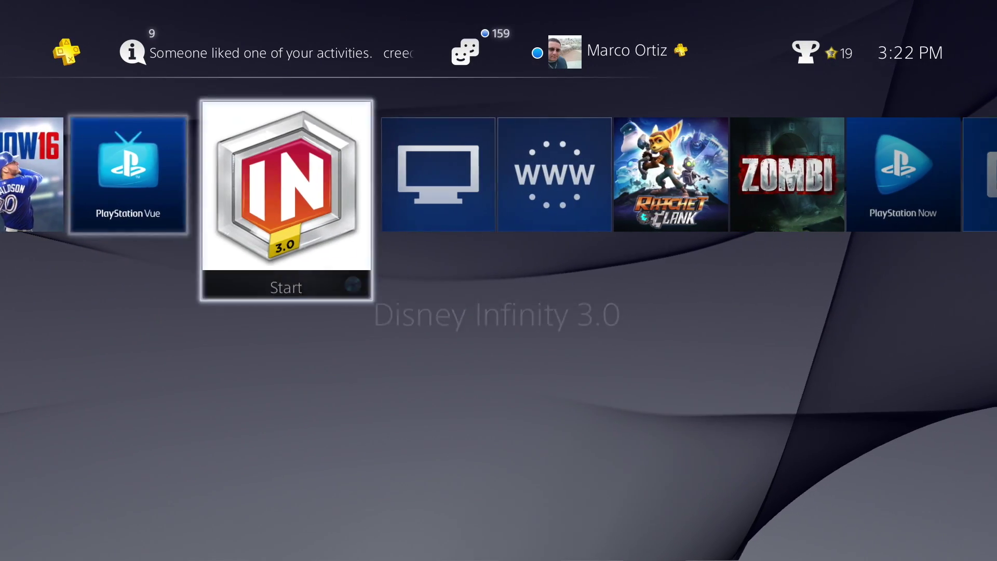
key(Menu)
key(Down)
key(Down)
key(Down)
key(Down)
key(Down)
key(Down)
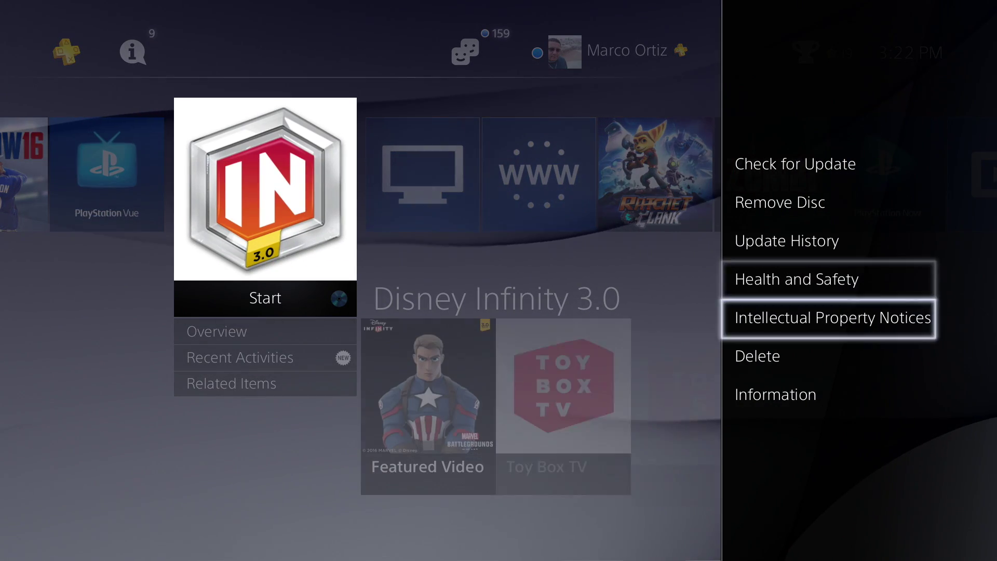
key(Return)
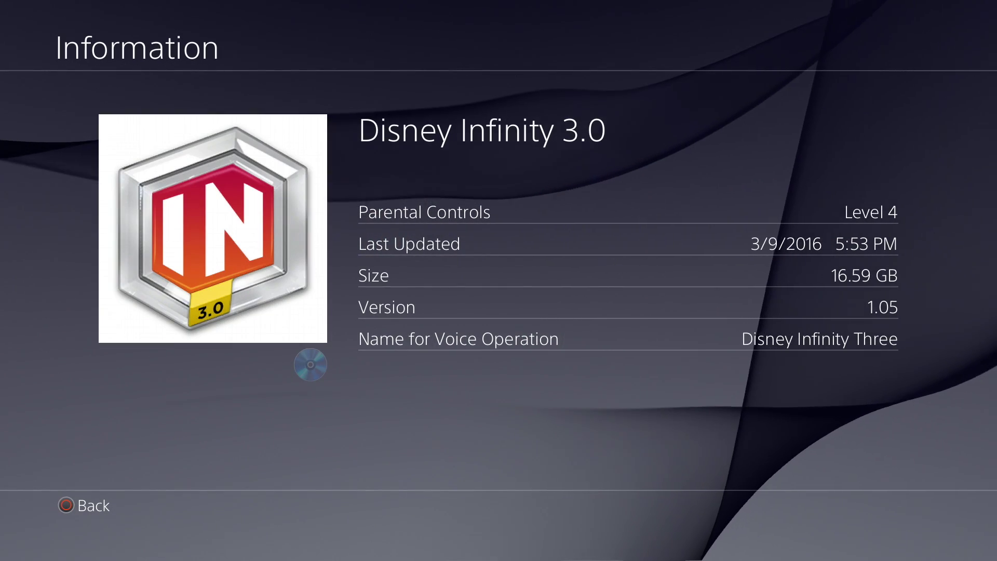
key(Escape)
Step: View the Information page for Ratchet & Clank™, then head back toward MLB The Show 16
key(Right)
key(Right)
key(Right)
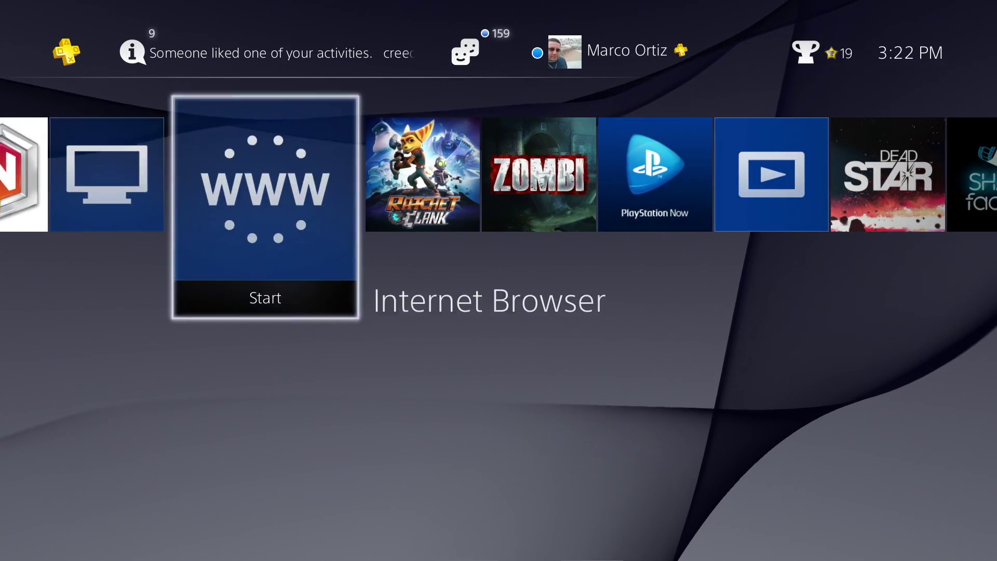
key(Menu)
key(Down)
key(Down)
key(Down)
key(Down)
key(Down)
key(Down)
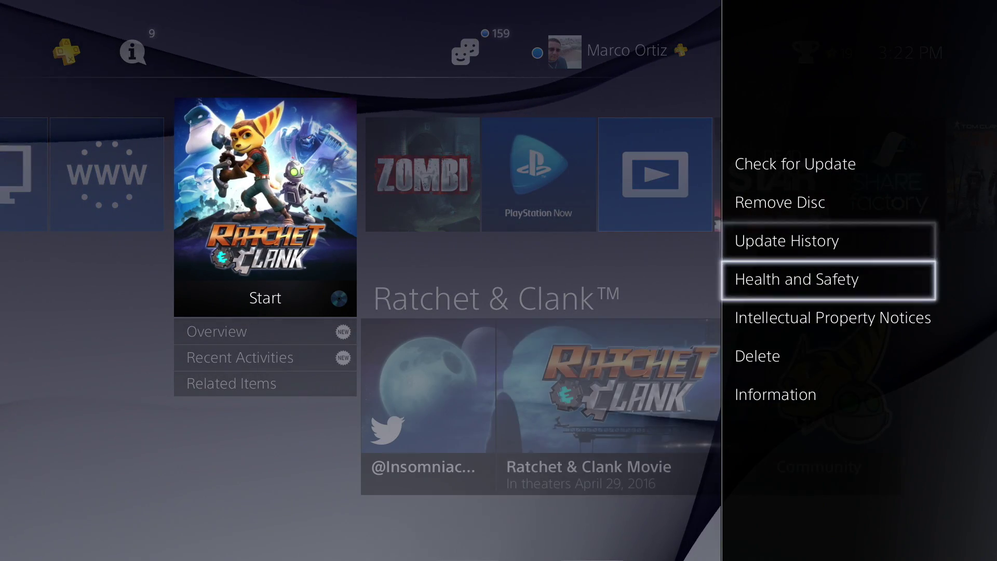
key(Return)
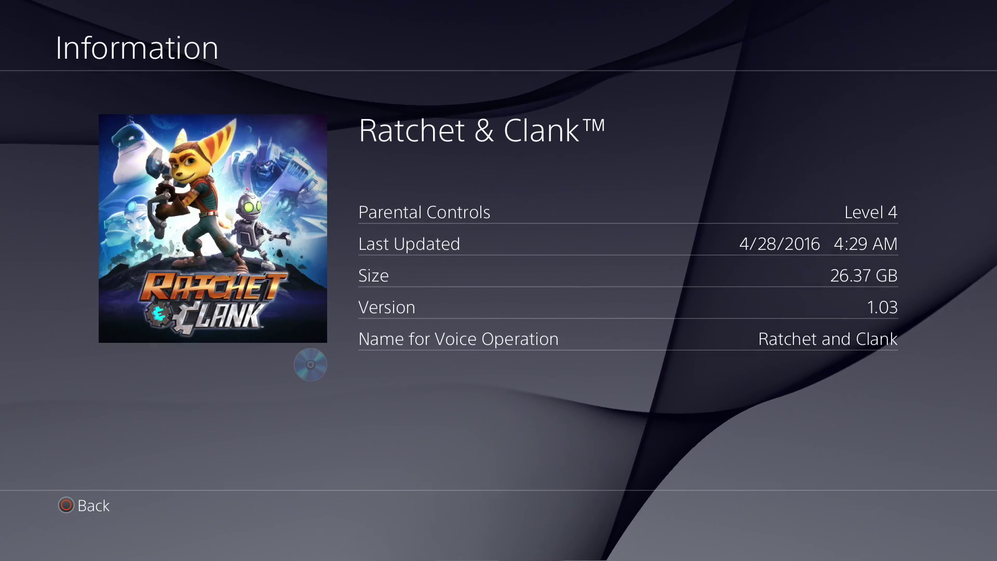
key(Escape)
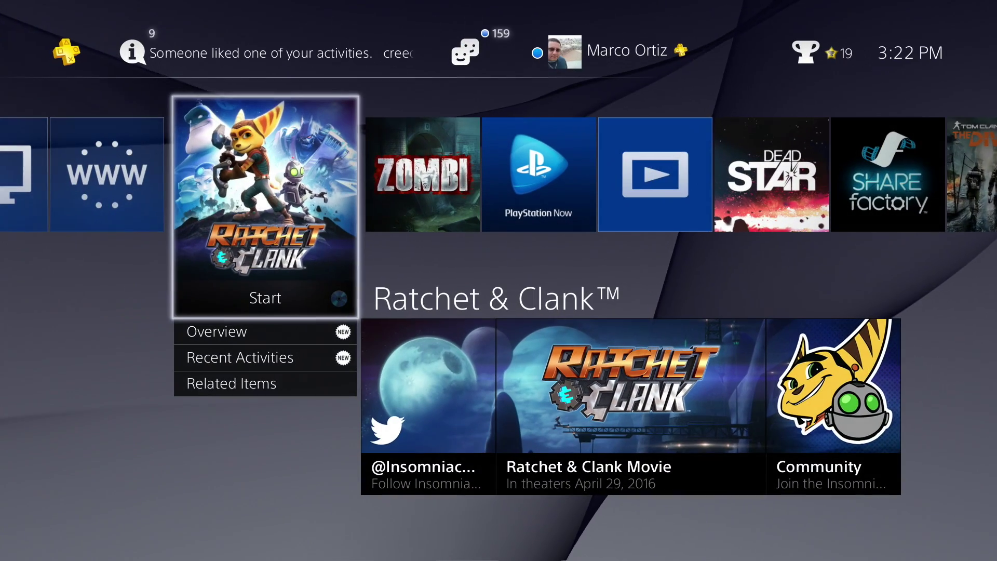
key(Left)
key(Left)
key(Left)
key(Left)
key(Left)
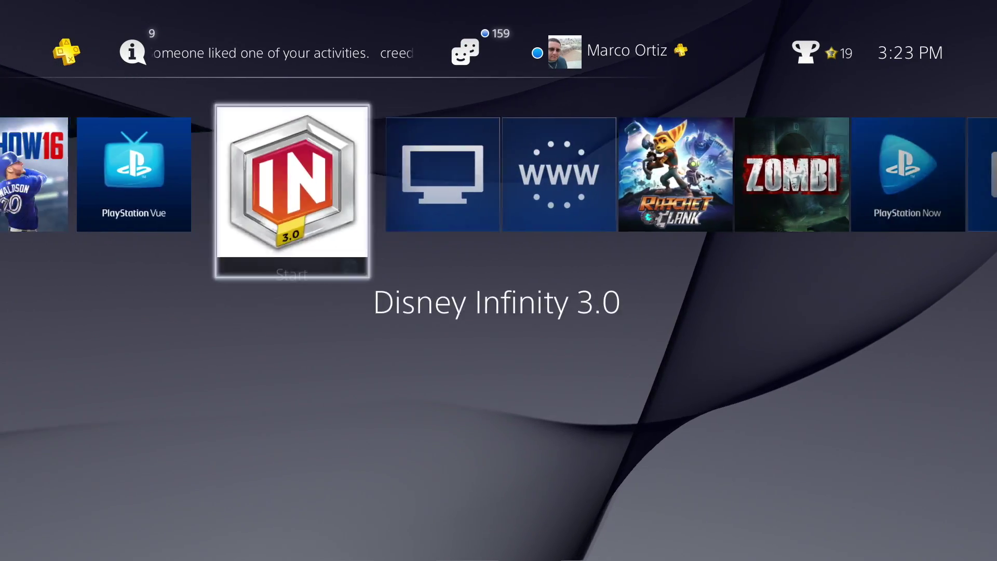
Step: Open Settings (toolbox icon) from the function row above the home screen
key(Up)
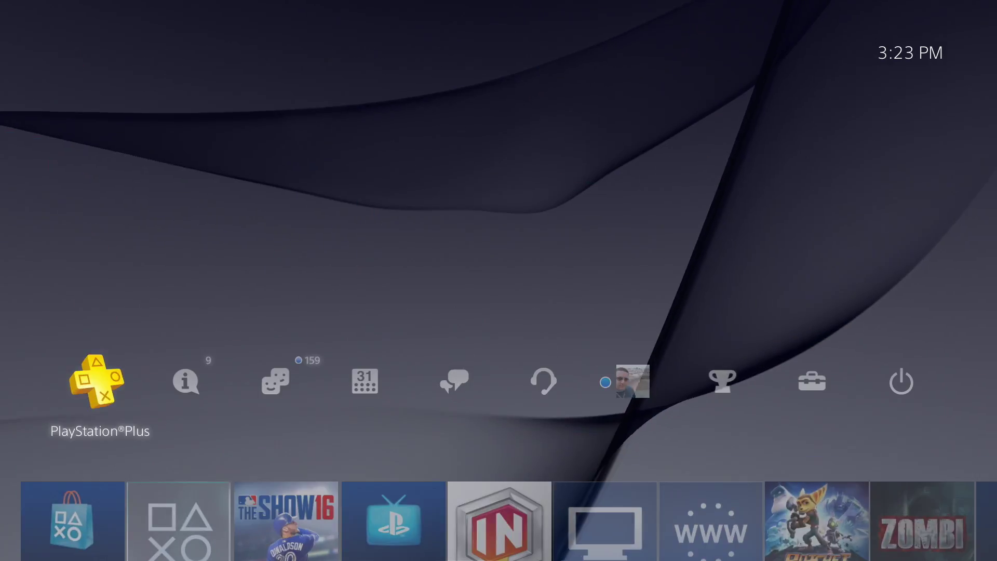
key(Down)
key(Up)
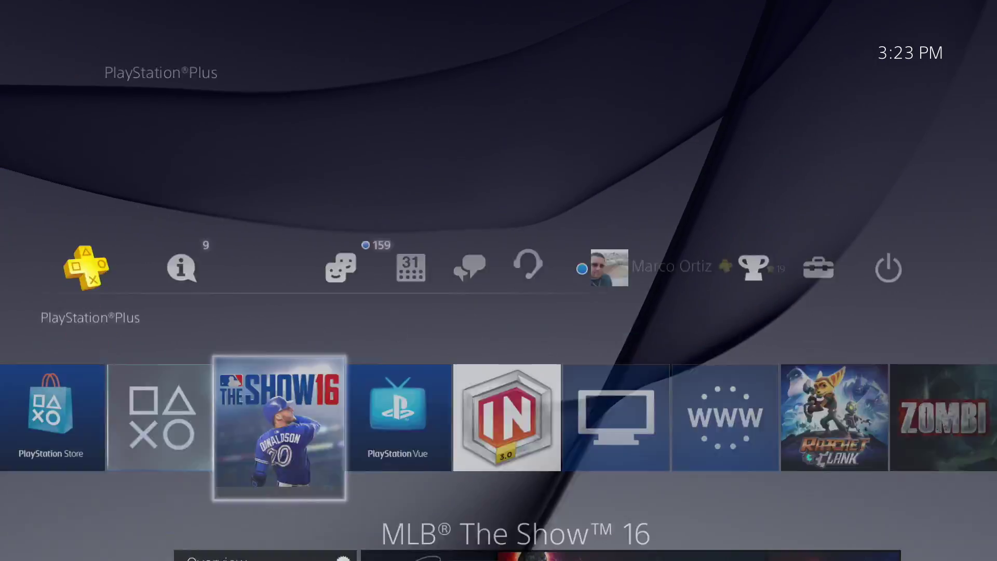
key(Down)
key(Up)
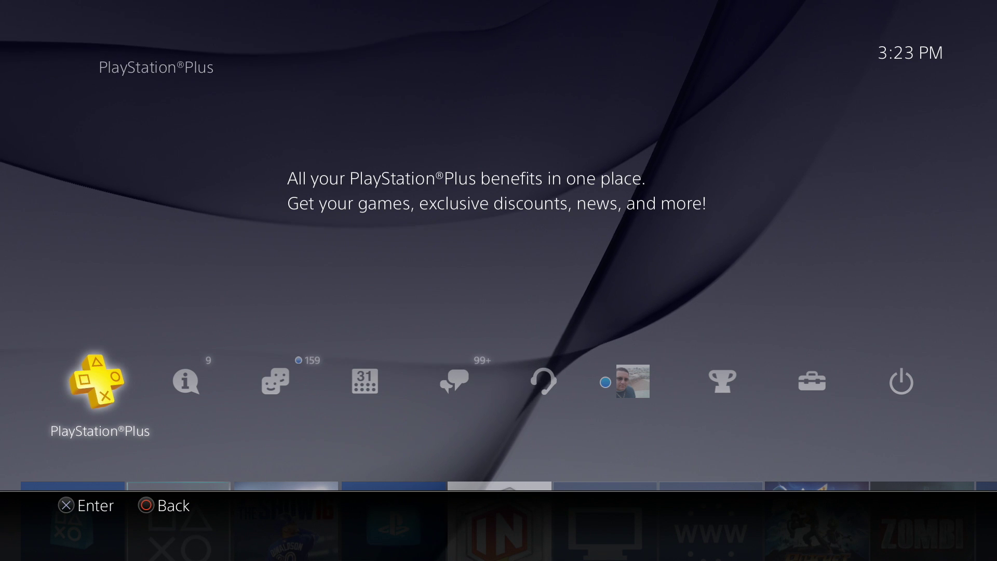
key(Right)
key(Right)
key(Right)
key(Right)
key(Right)
key(Right)
key(Right)
key(Right)
key(Right)
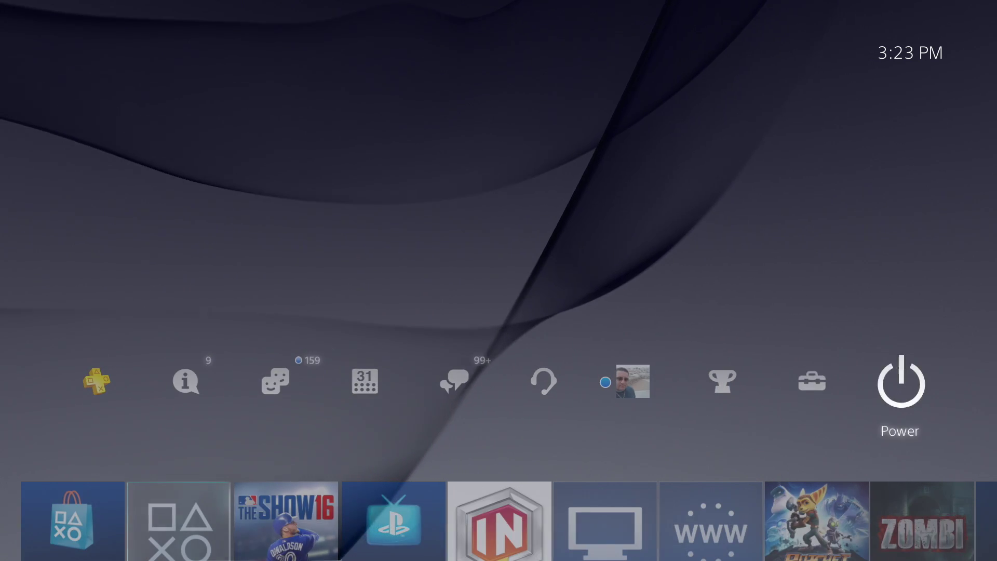
key(Return)
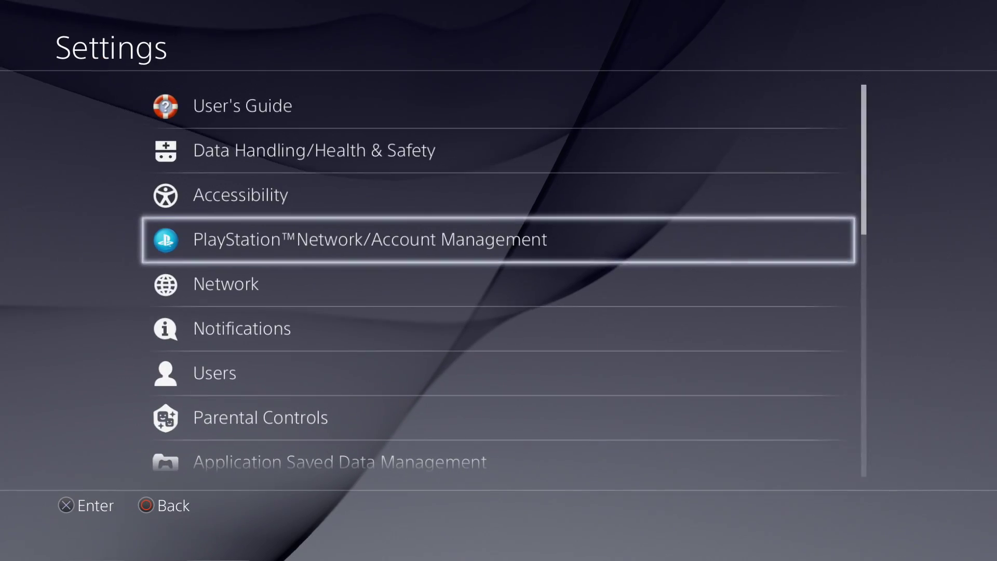
key(Down)
key(Down)
key(Down)
key(Down)
key(Down)
key(Down)
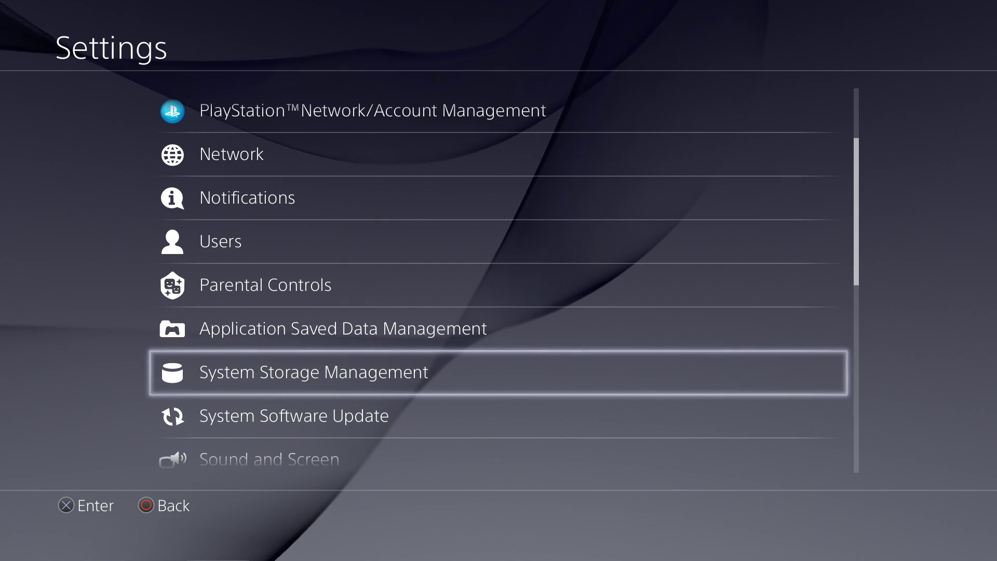
key(Down)
key(Up)
key(Up)
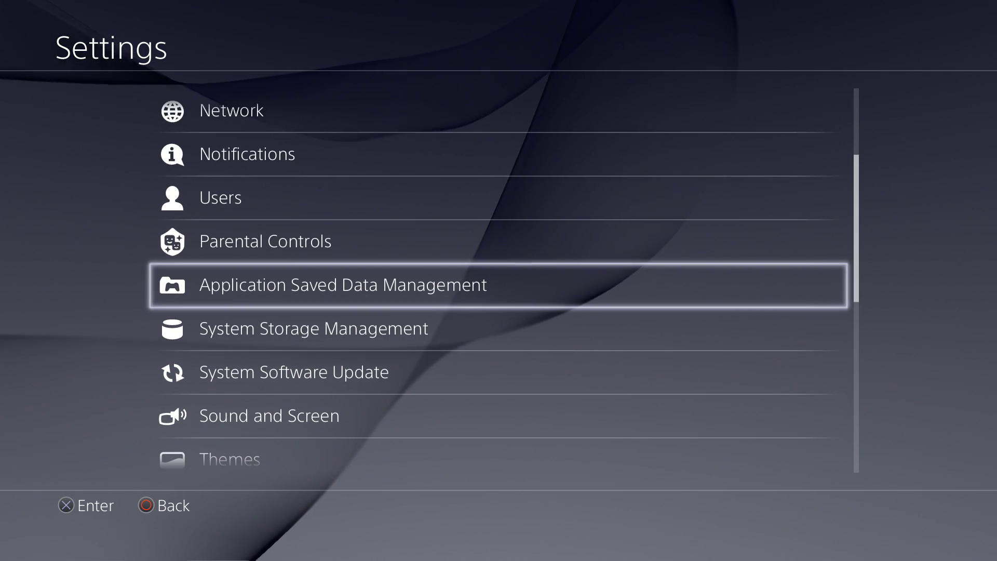
key(Return)
key(Down)
key(Down)
key(Up)
key(Up)
key(Down)
key(Down)
key(Down)
key(Up)
key(Up)
key(Up)
key(Down)
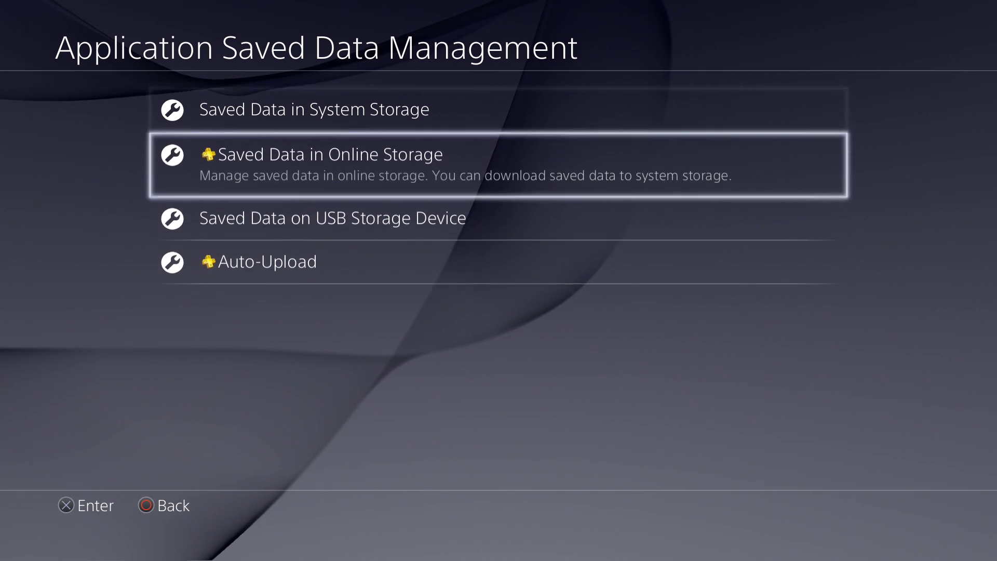
key(Return)
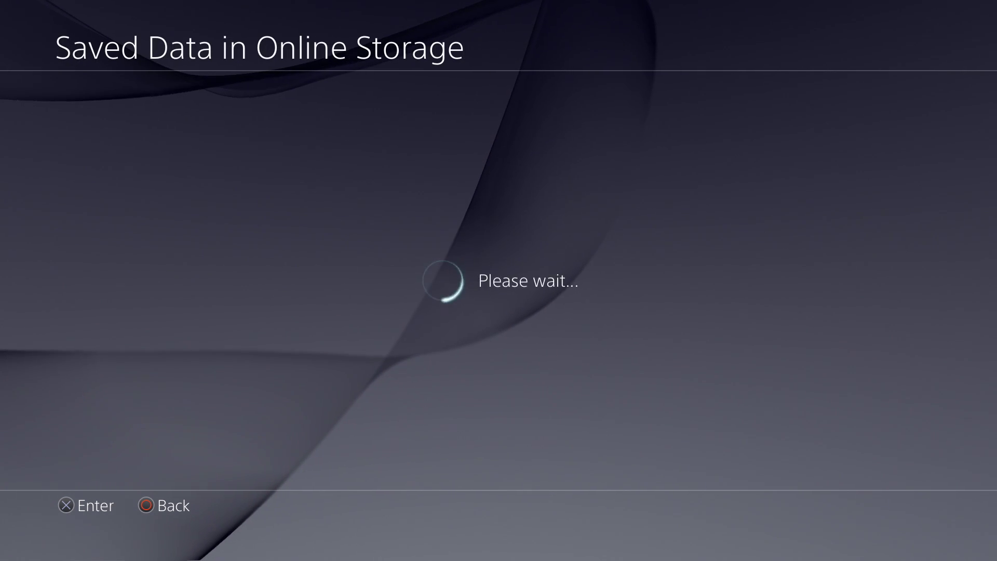
key(Down)
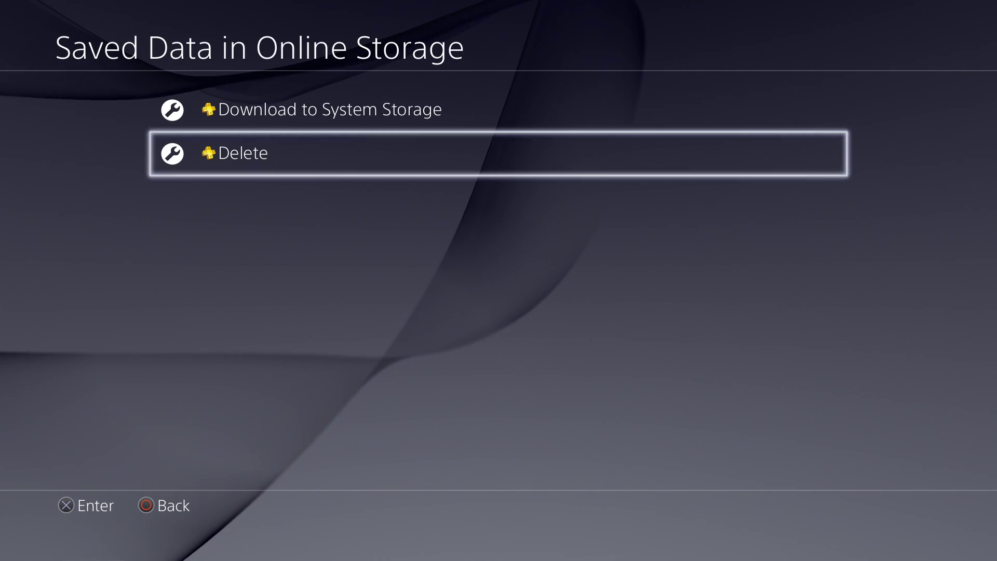
key(Down)
key(Escape)
key(Escape)
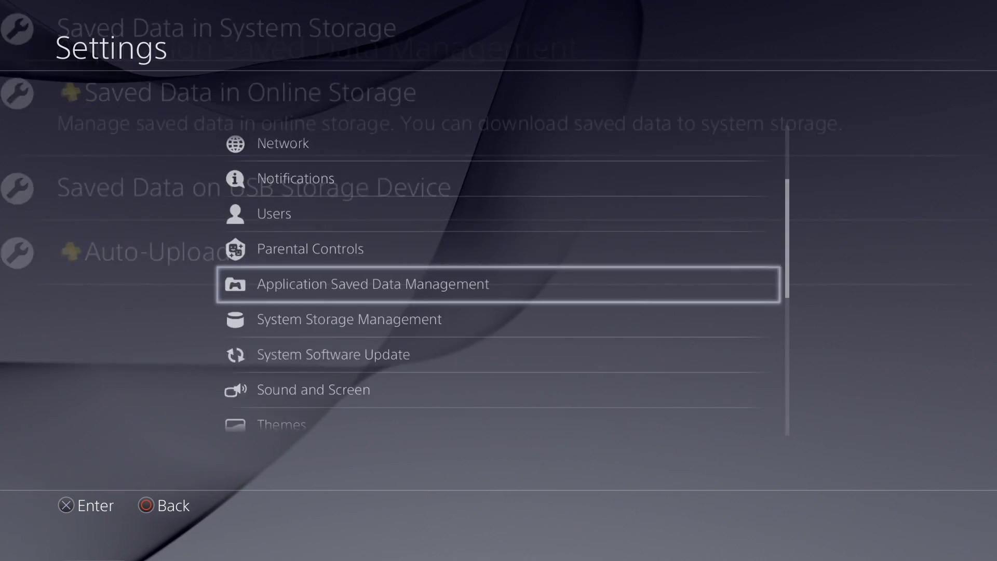
key(Down)
key(Return)
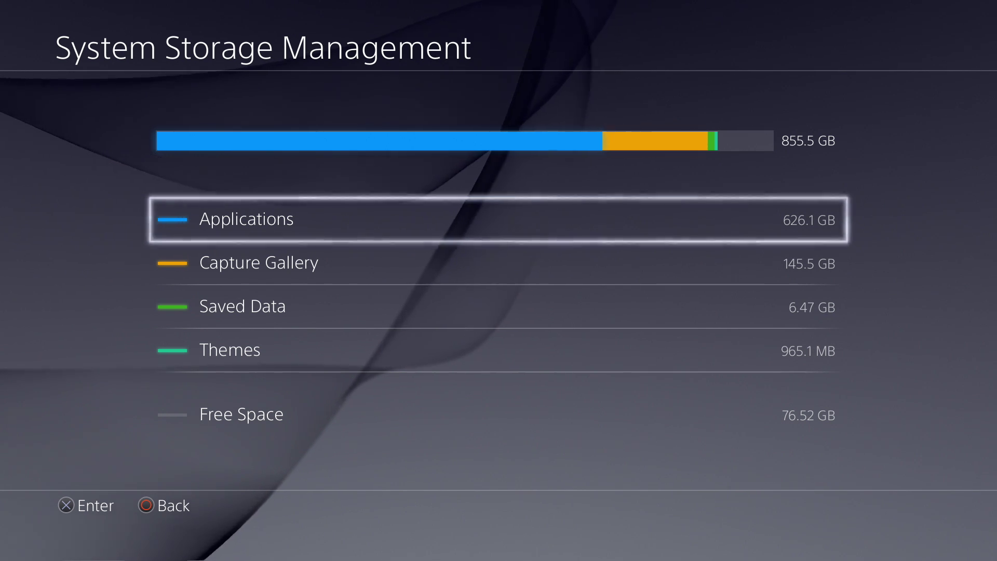
Step: Review storage use: Capture Gallery 145.5 GB, Saved Data 6.47 GB, Themes 965.1 MB
key(Down)
key(Down)
key(Down)
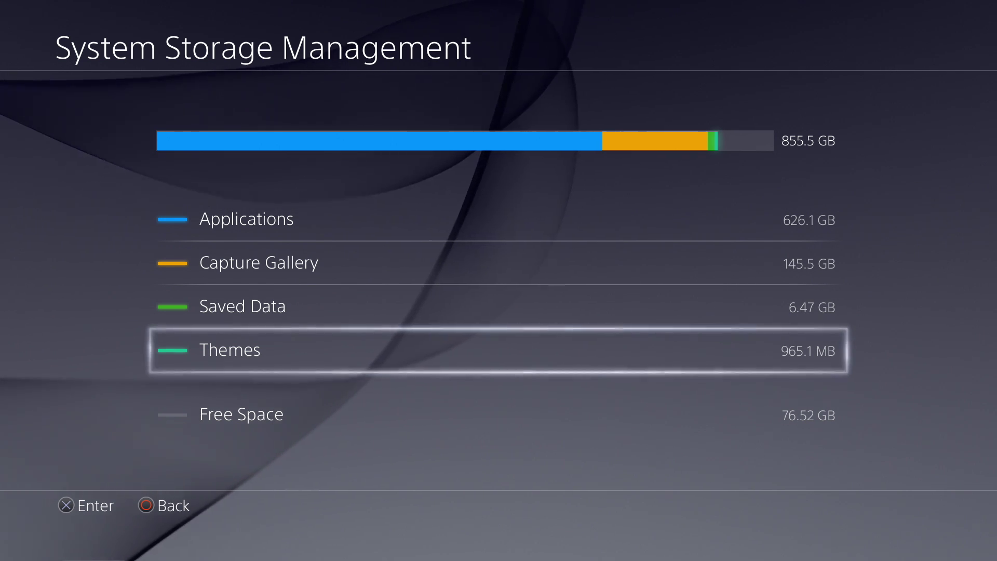
key(Up)
key(Up)
key(Up)
key(Down)
key(Down)
key(Down)
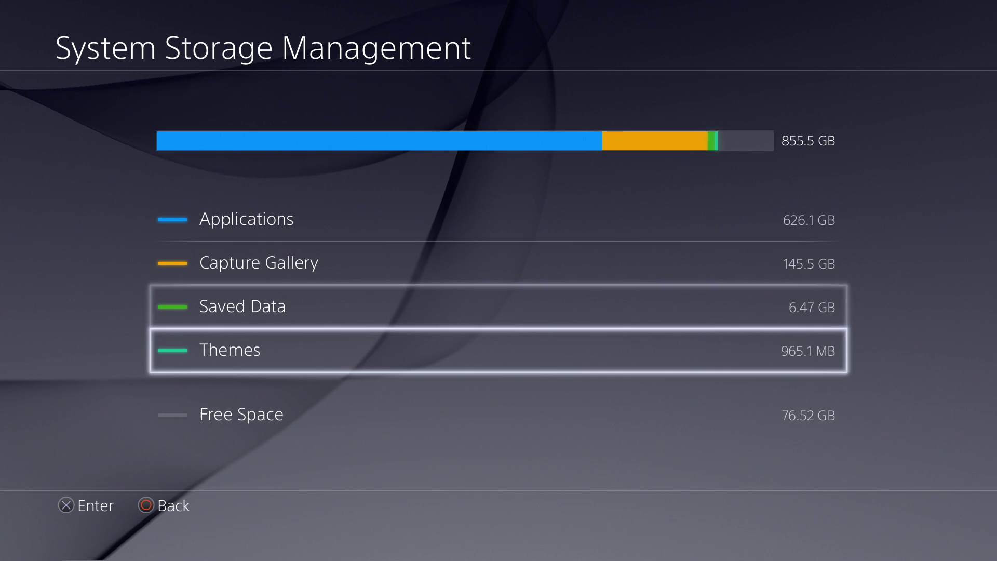
key(Up)
key(Up)
key(Up)
key(Down)
key(Down)
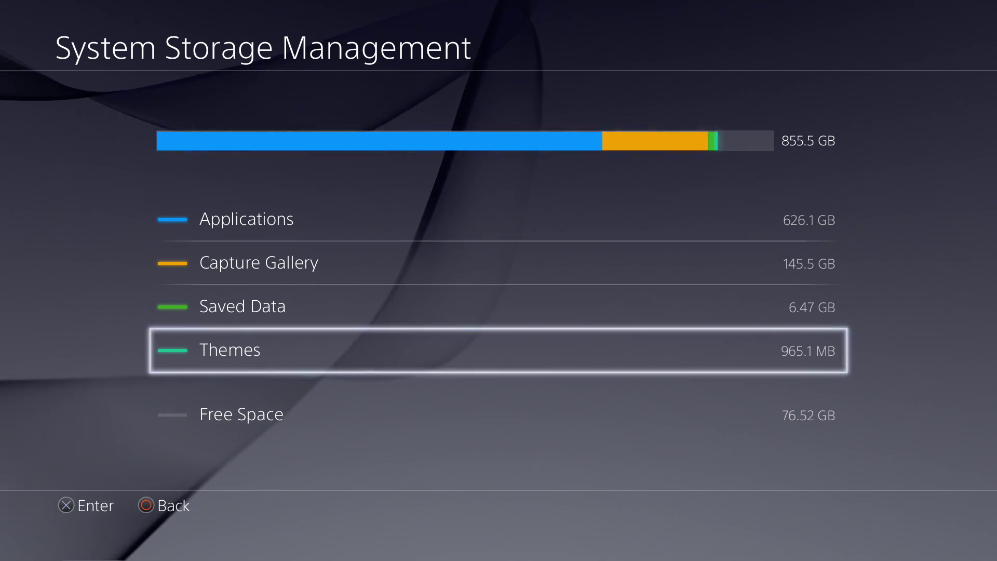
key(Up)
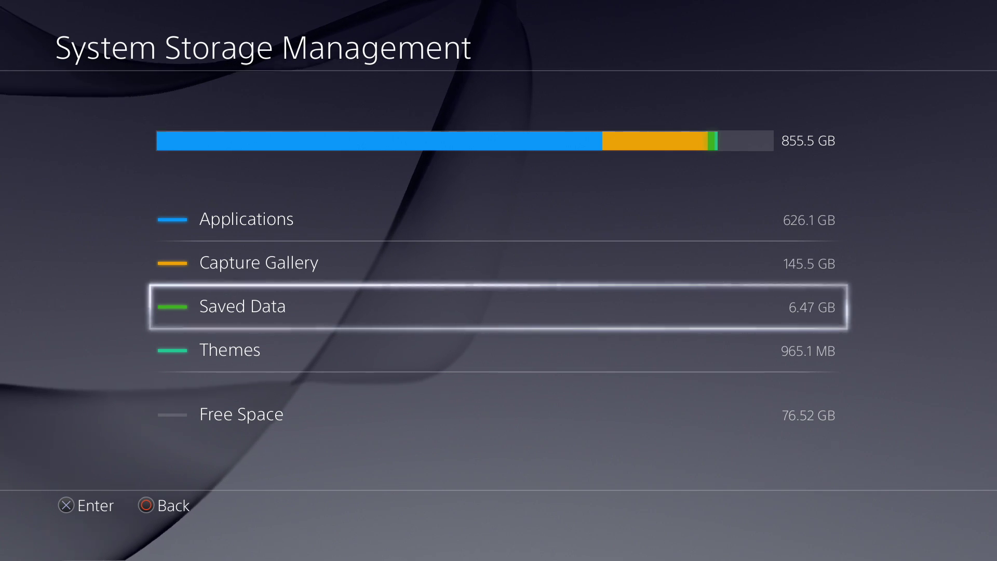
key(Up)
key(Up)
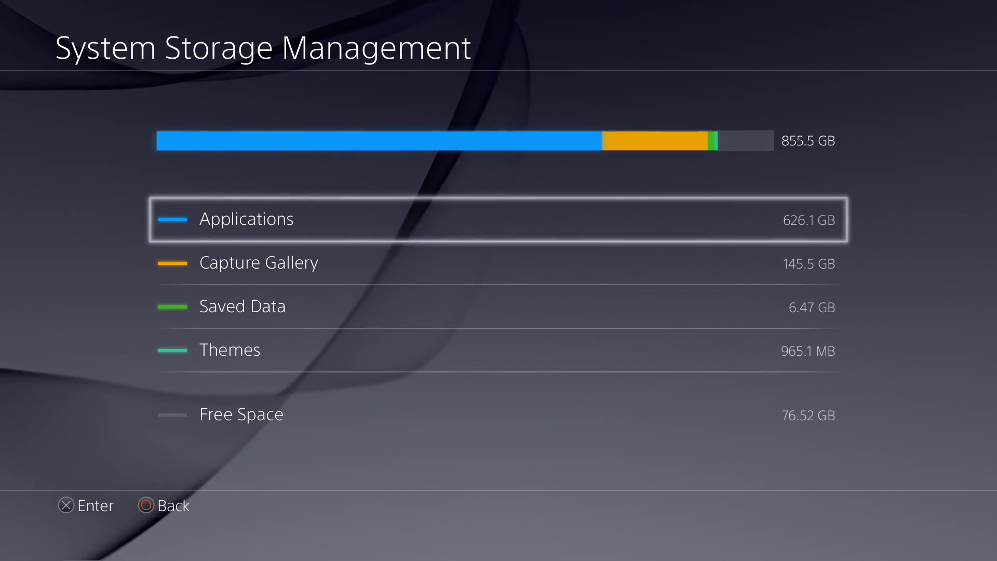
key(Down)
key(Down)
key(Down)
key(Up)
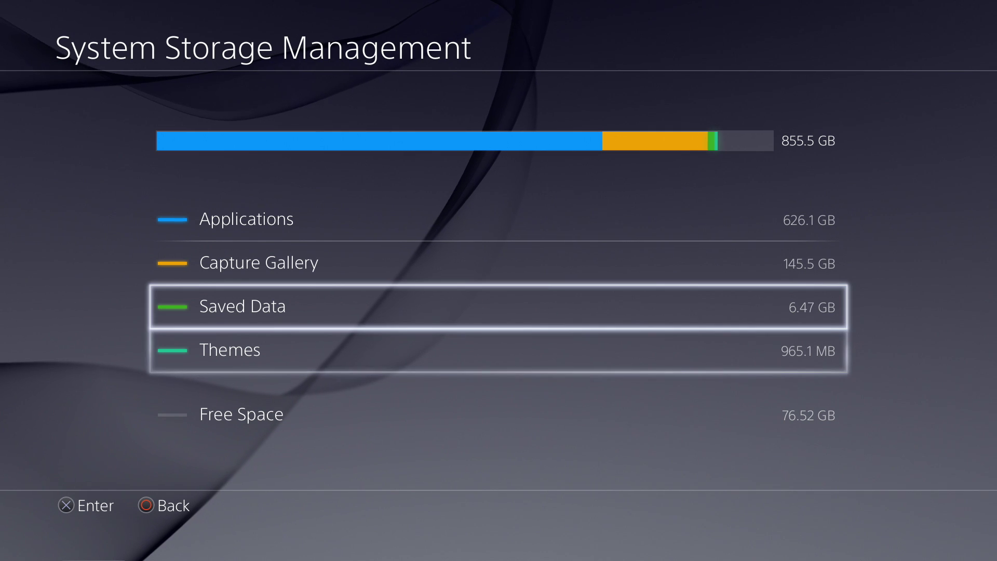
key(Up)
key(Up)
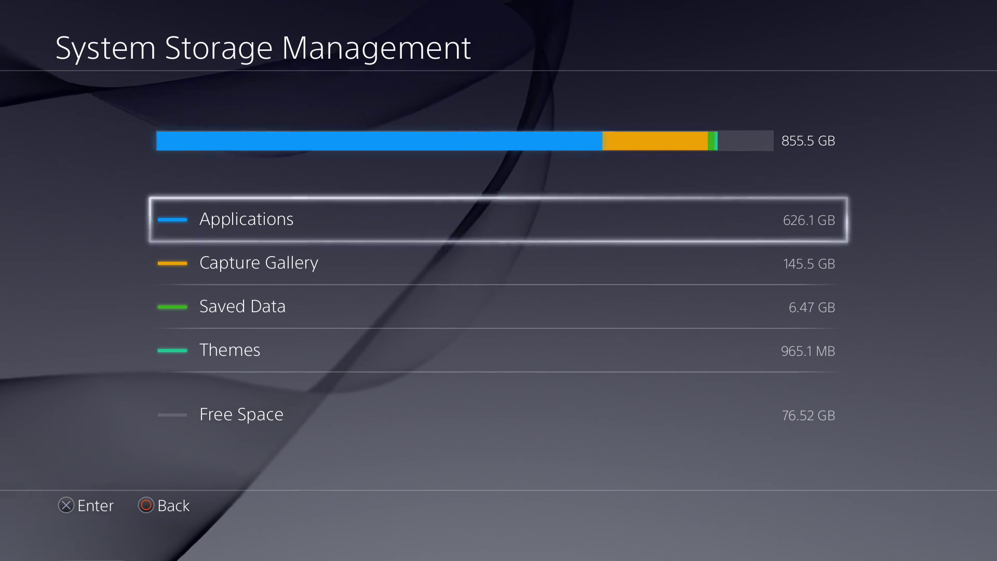
key(Down)
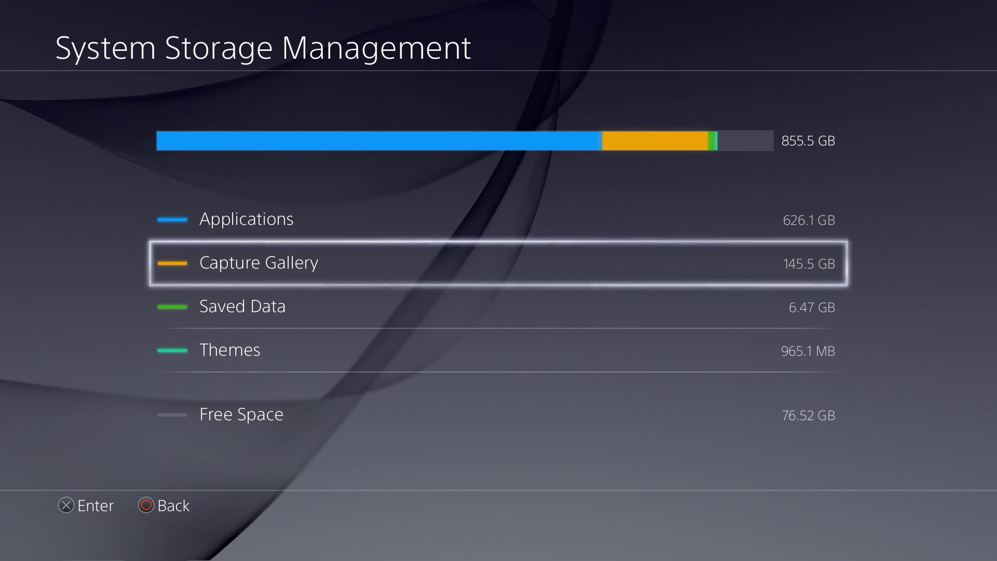
key(Up)
key(Down)
key(Down)
key(Down)
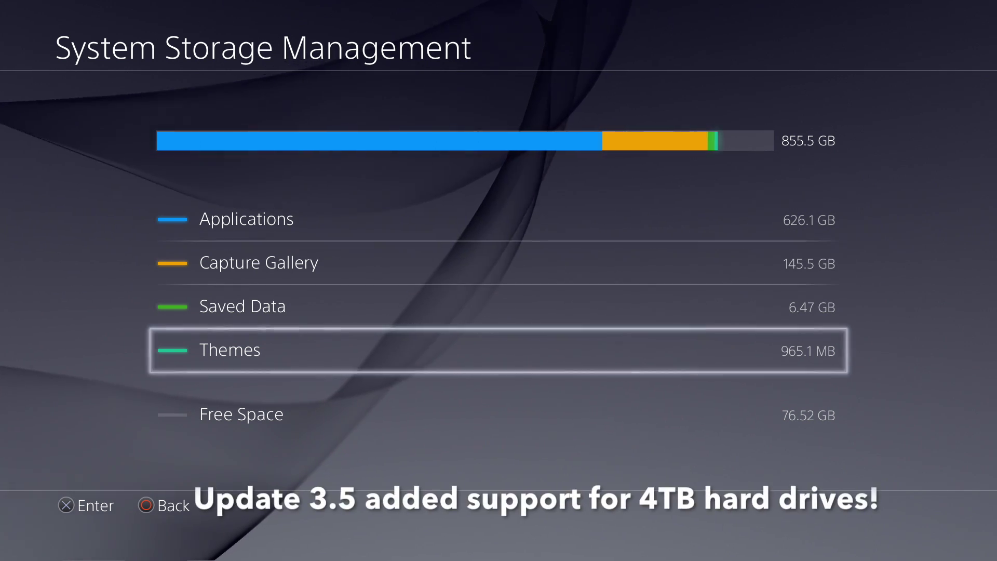
key(Up)
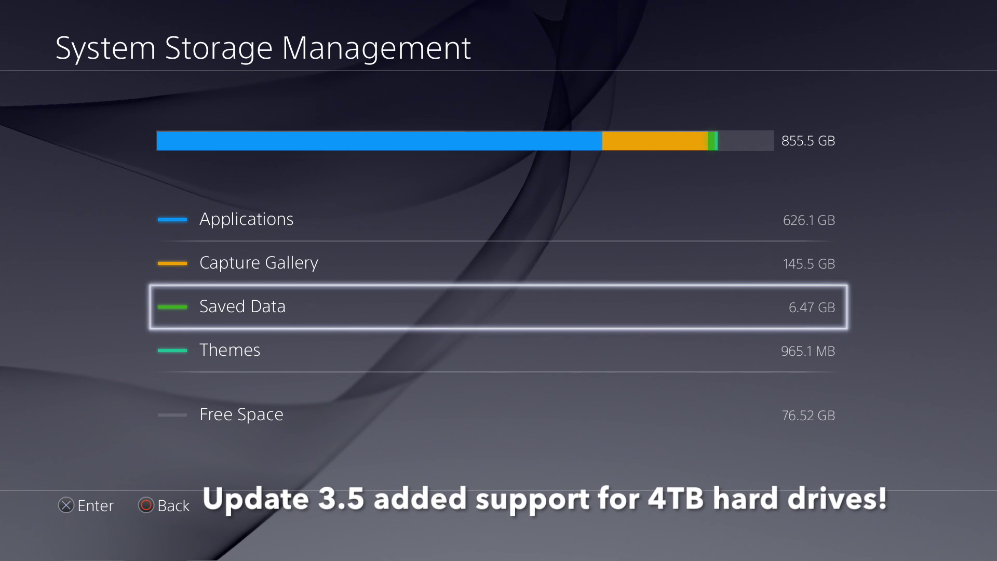
key(Up)
key(Up)
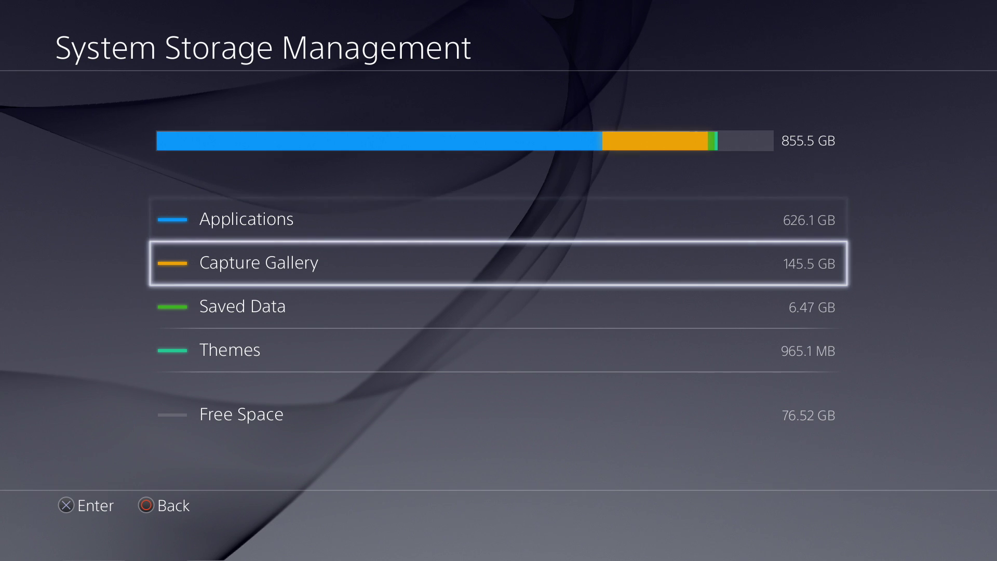
key(Down)
key(Down)
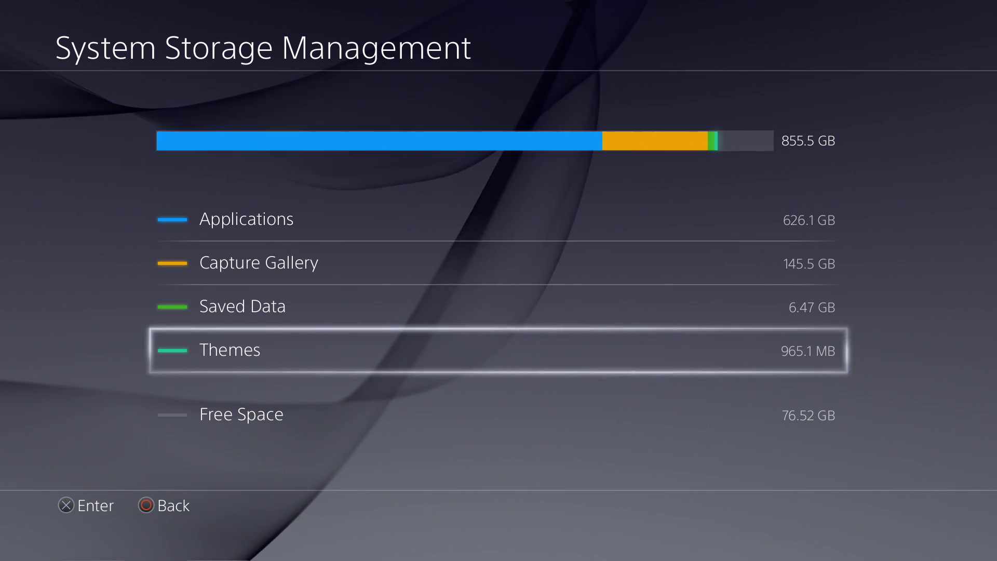
Step: Go back from System Storage Management to the Settings list
key(Escape)
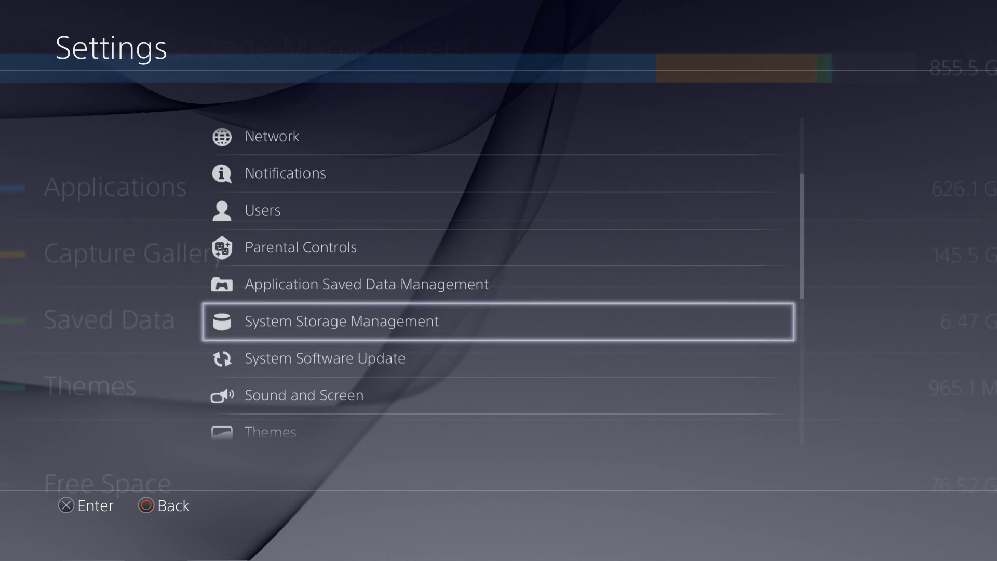